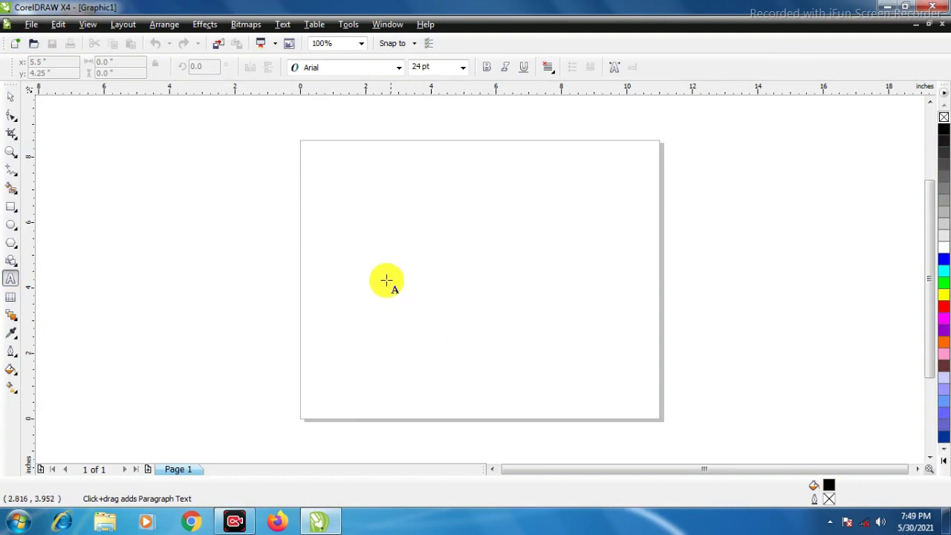
{"action": "left_click", "coordinate": [372, 276]}
{"action": "scroll", "coordinate": [446, 280], "scroll_direction": "up", "scroll_amount": 1}
{"action": "scroll", "coordinate": [480, 279], "scroll_direction": "up", "scroll_amount": 1}
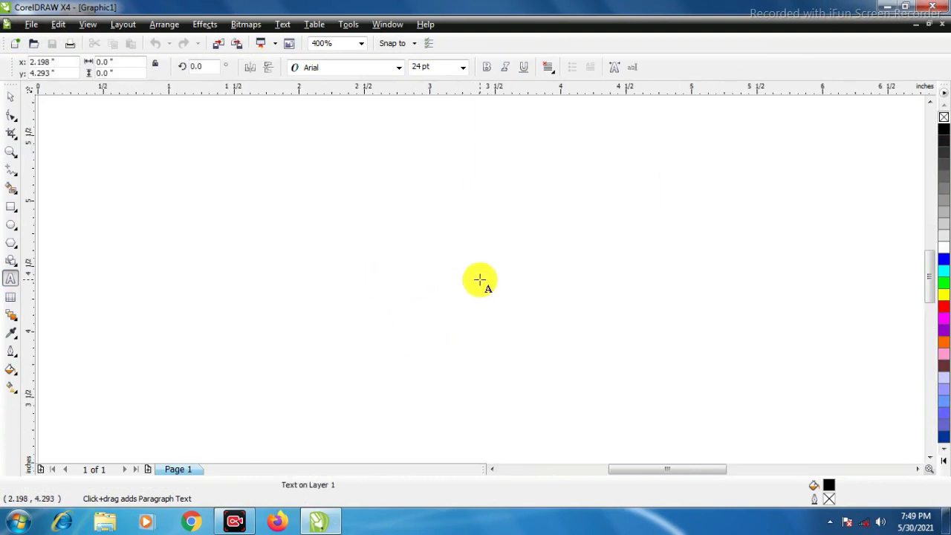
{"action": "type", "text": "COrell"}
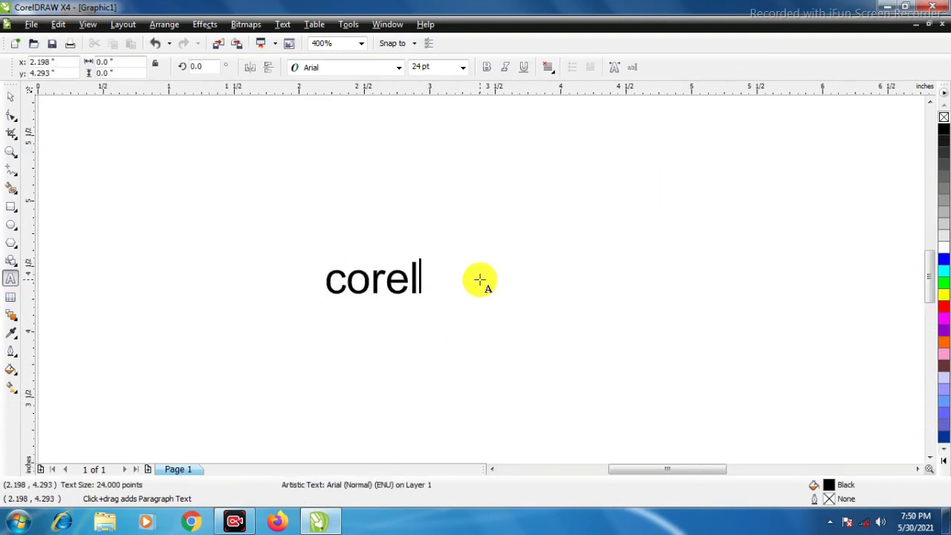
{"action": "type", "text": "draw"}
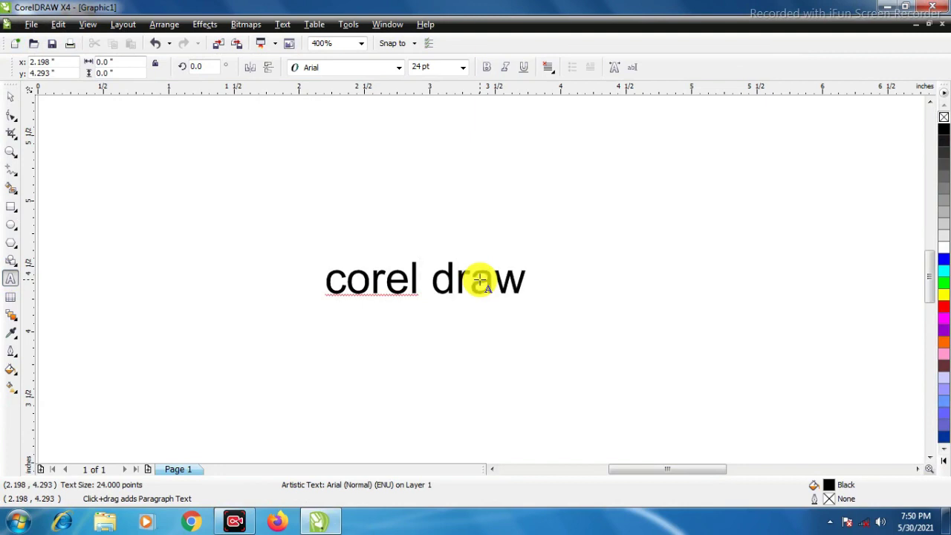
{"action": "type", "text": " x4"}
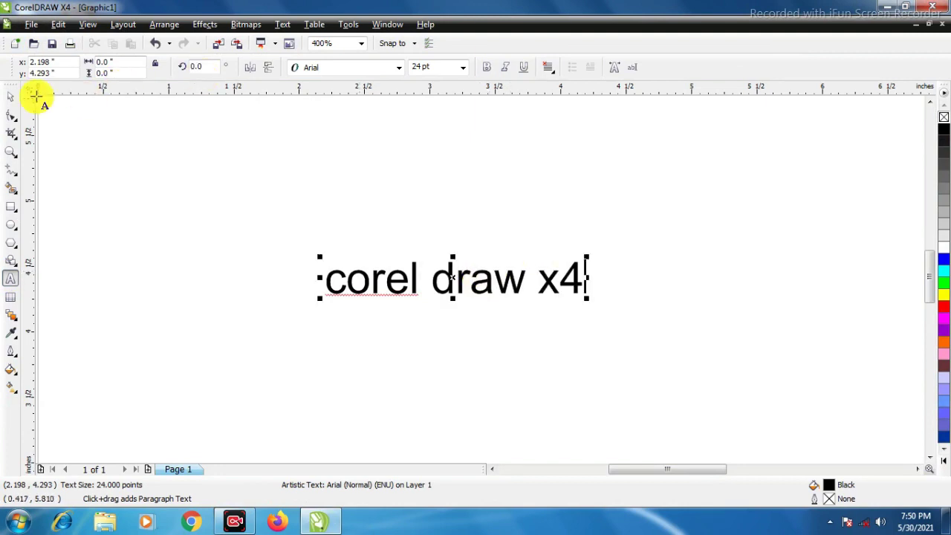
{"action": "left_click", "coordinate": [10, 96]}
{"action": "scroll", "coordinate": [480, 278], "scroll_direction": "down", "scroll_amount": 4}
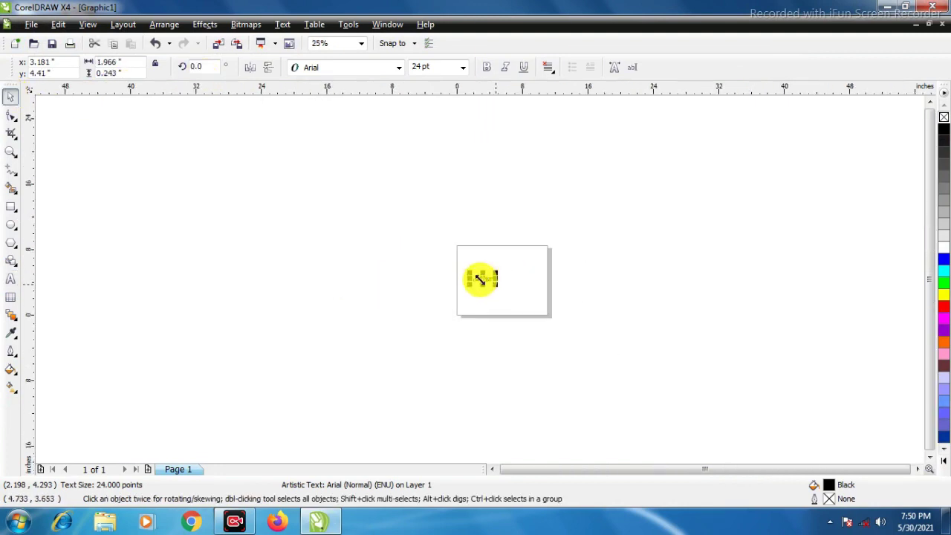
{"action": "scroll", "coordinate": [480, 278], "scroll_direction": "up", "scroll_amount": 2}
{"action": "key", "text": "Delete"}
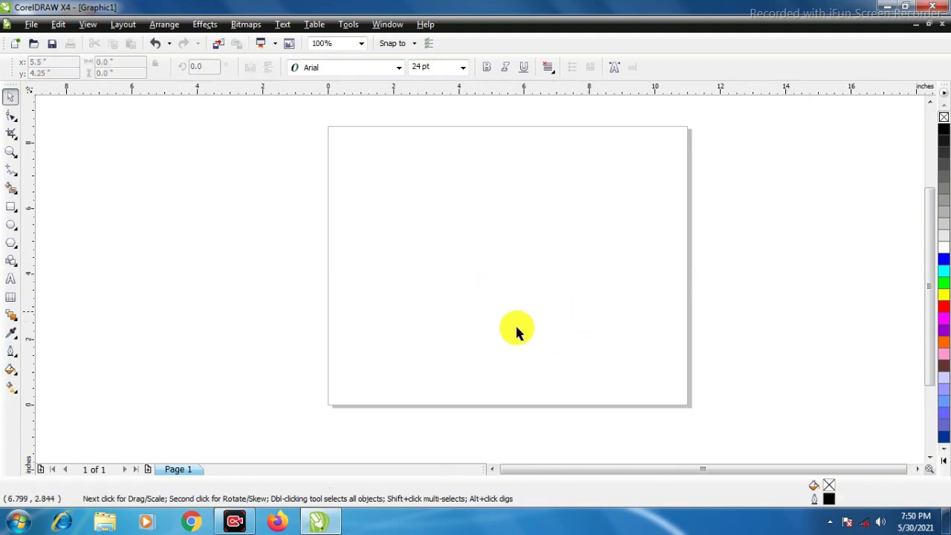
Step: Draw a wide horizontal rectangle about 24 by 3.7 inches across the middle of the page, extending past both page edges
{"action": "left_click", "coordinate": [12, 211]}
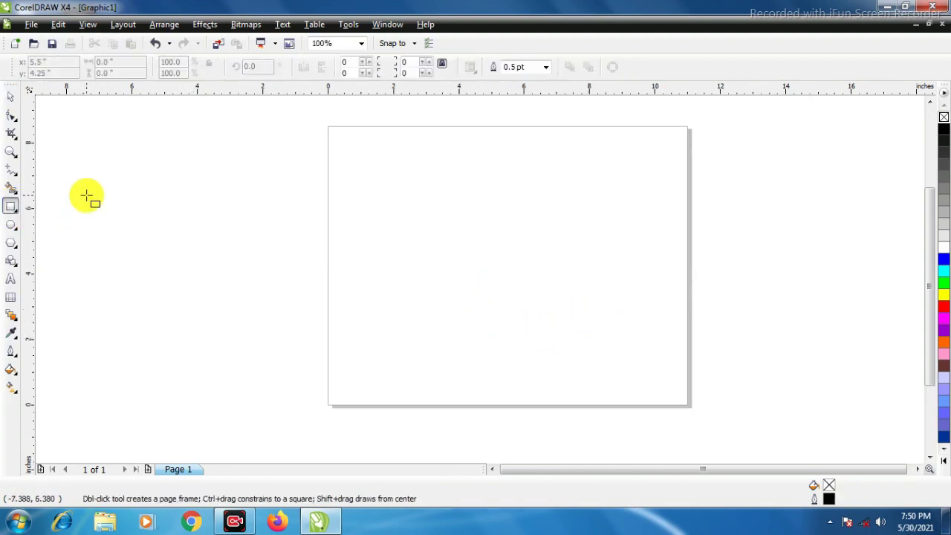
{"action": "left_click_drag", "start_coordinate": [92, 198], "coordinate": [878, 320]}
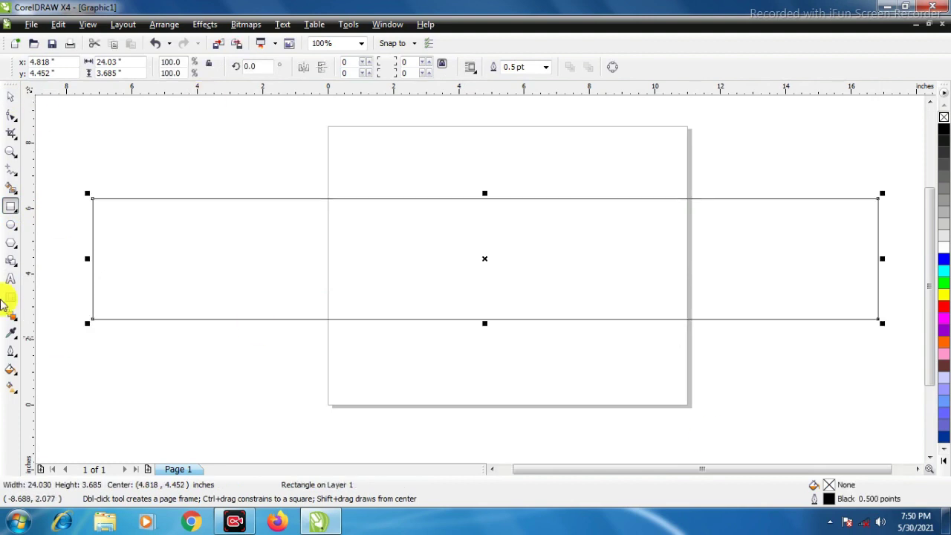
{"action": "left_click", "coordinate": [11, 99]}
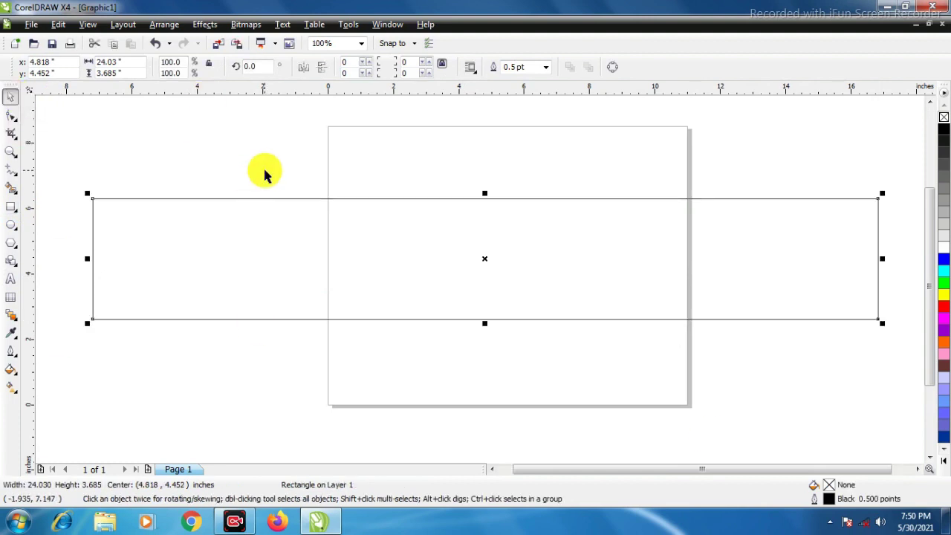
{"action": "left_click", "coordinate": [277, 170]}
{"action": "left_click", "coordinate": [473, 315]}
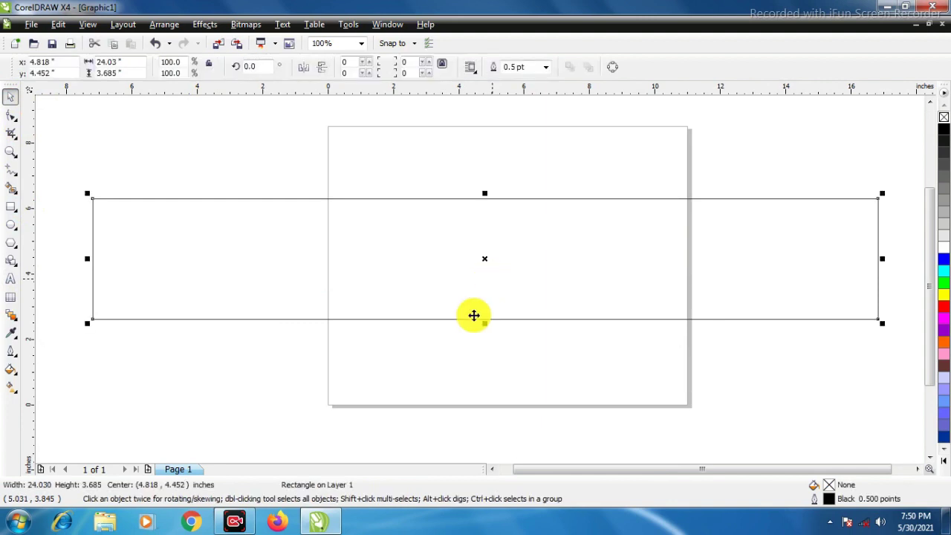
Step: Add the artistic text "select intaractive fill tool" in 24 pt Arial below the rectangle
{"action": "left_click", "coordinate": [10, 279]}
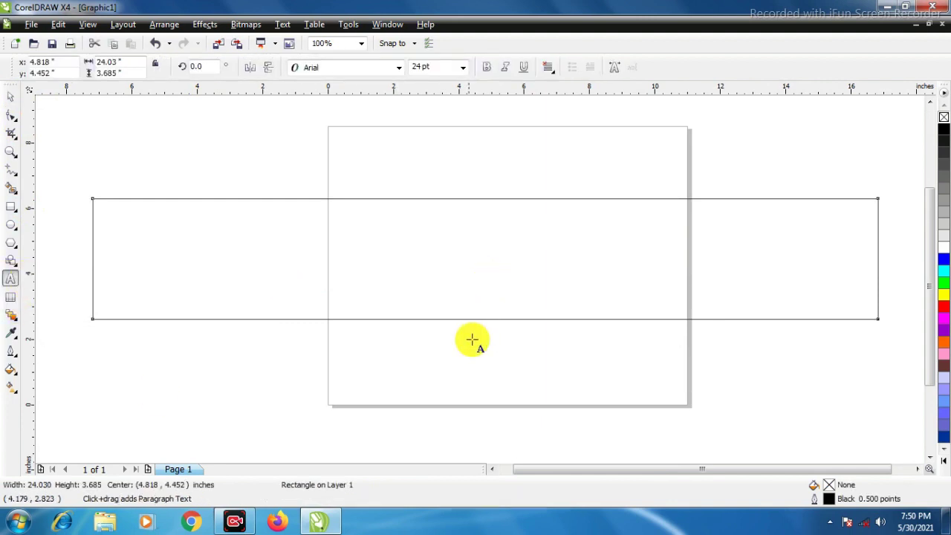
{"action": "left_click", "coordinate": [430, 358]}
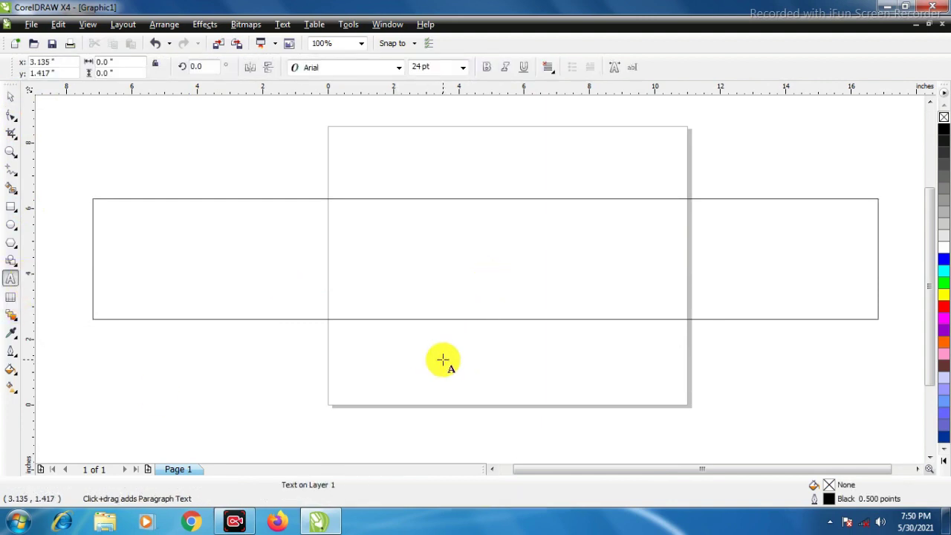
{"action": "type", "text": "select intaractive fill tool"}
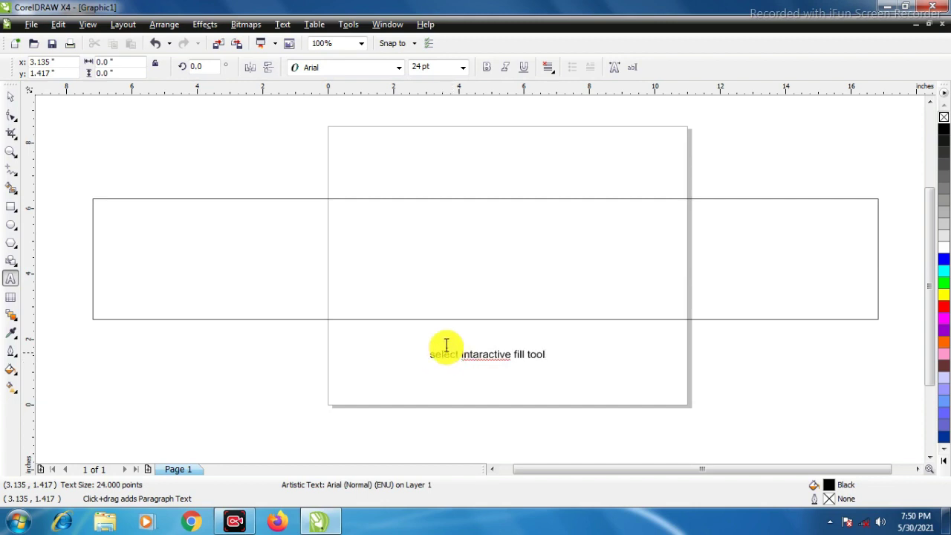
{"action": "scroll", "coordinate": [490, 350], "scroll_direction": "up", "scroll_amount": 2}
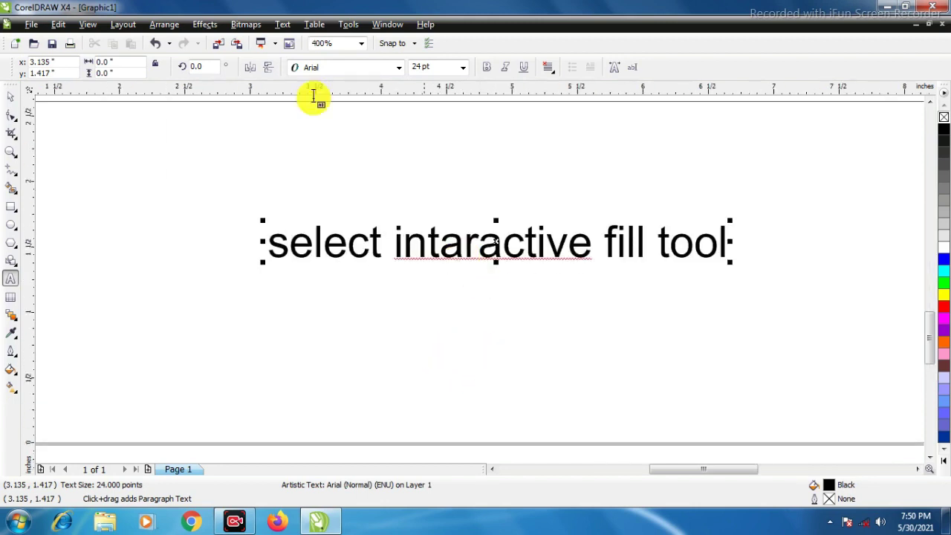
{"action": "left_click", "coordinate": [10, 100]}
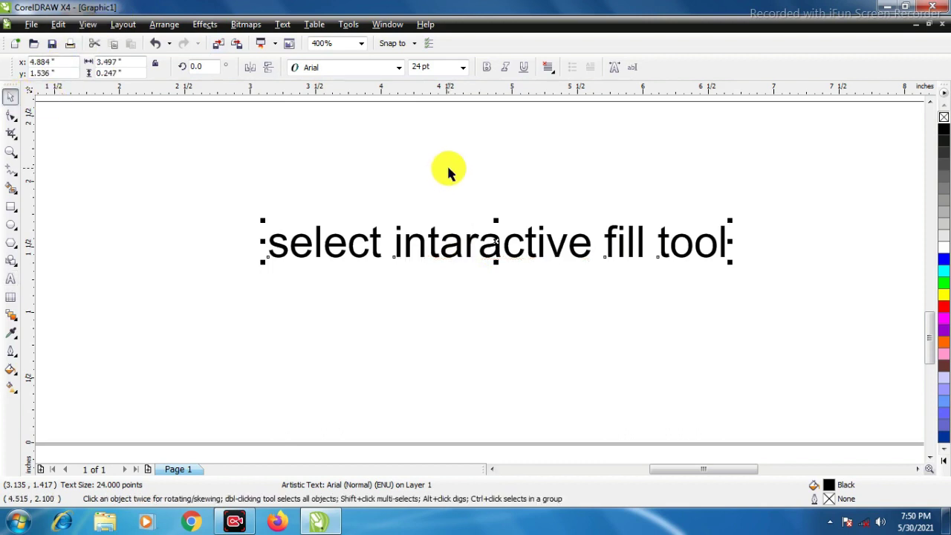
{"action": "left_click", "coordinate": [480, 282]}
{"action": "scroll", "coordinate": [480, 282], "scroll_direction": "down", "scroll_amount": 3}
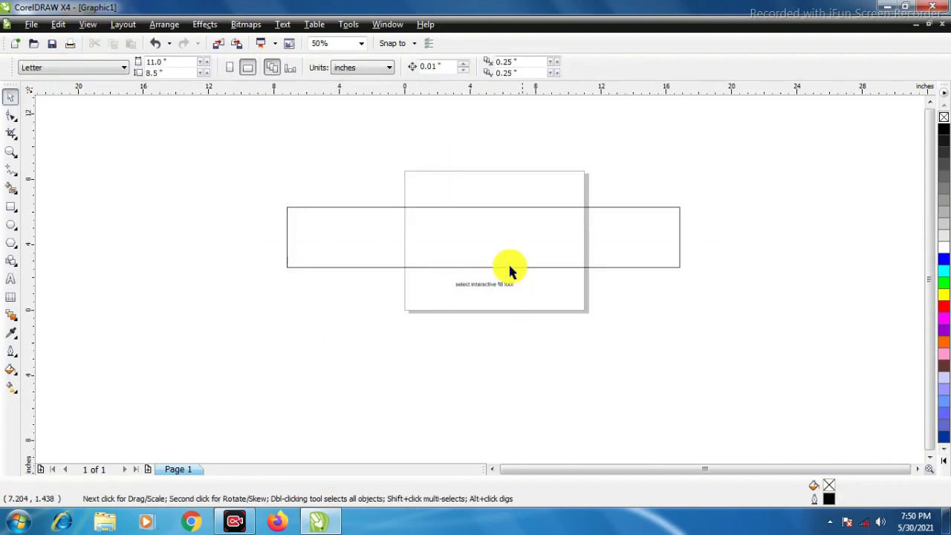
{"action": "scroll", "coordinate": [480, 266], "scroll_direction": "up", "scroll_amount": 1}
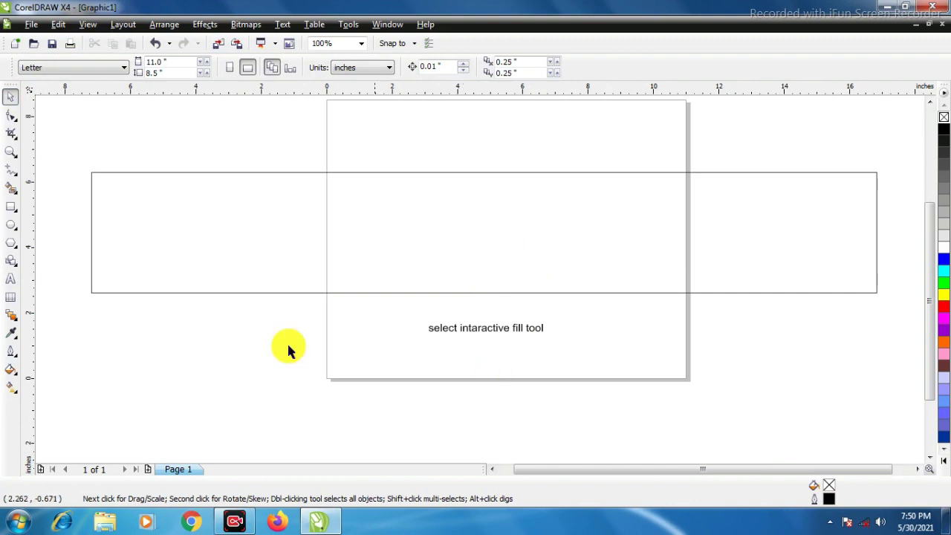
Step: Apply a linear black-to-white interactive fill to the rectangle, running horizontally from its left edge to its right edge
{"action": "left_click", "coordinate": [443, 248]}
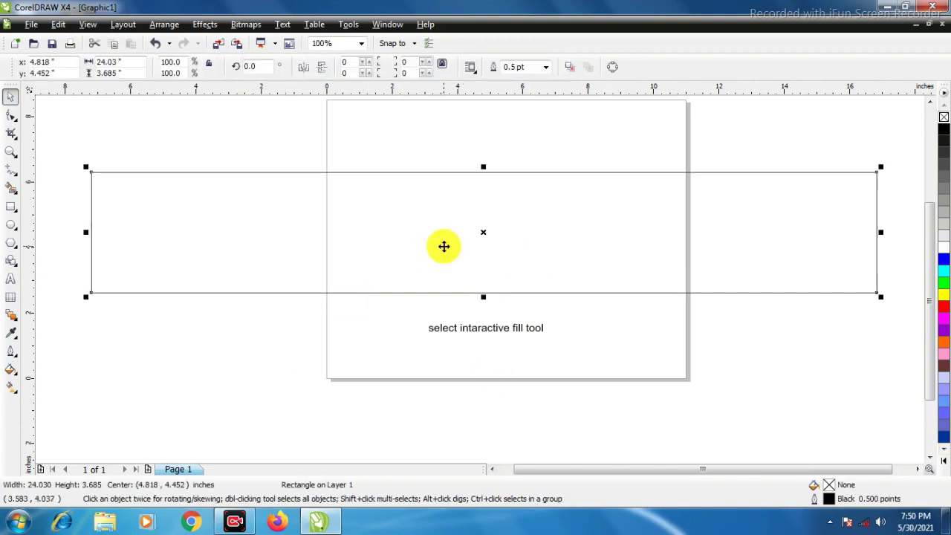
{"action": "left_click", "coordinate": [11, 387]}
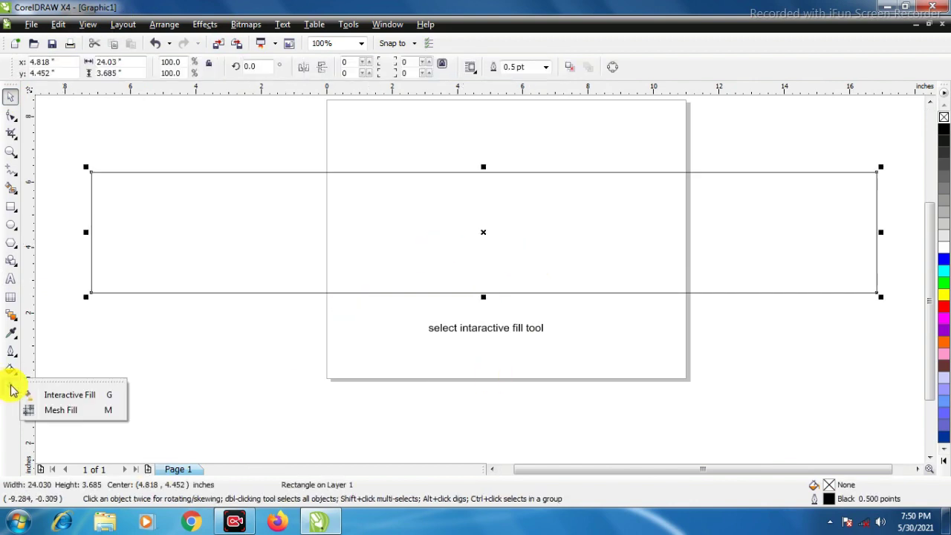
{"action": "left_click", "coordinate": [61, 398]}
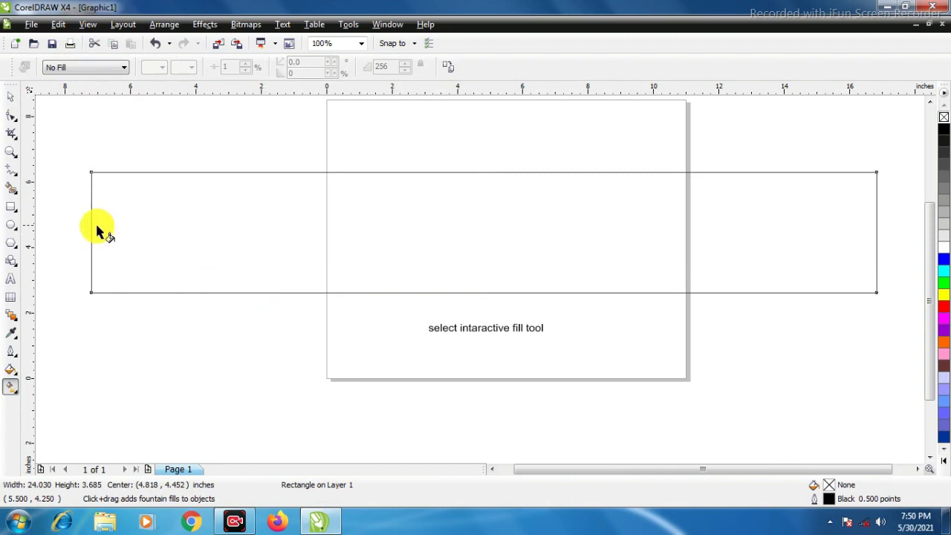
{"action": "mouse_move", "coordinate": [95, 227]}
{"action": "left_mouse_down"}
{"action": "mouse_move", "coordinate": [507, 235]}
{"action": "mouse_move", "coordinate": [870, 225]}
{"action": "left_mouse_up"}
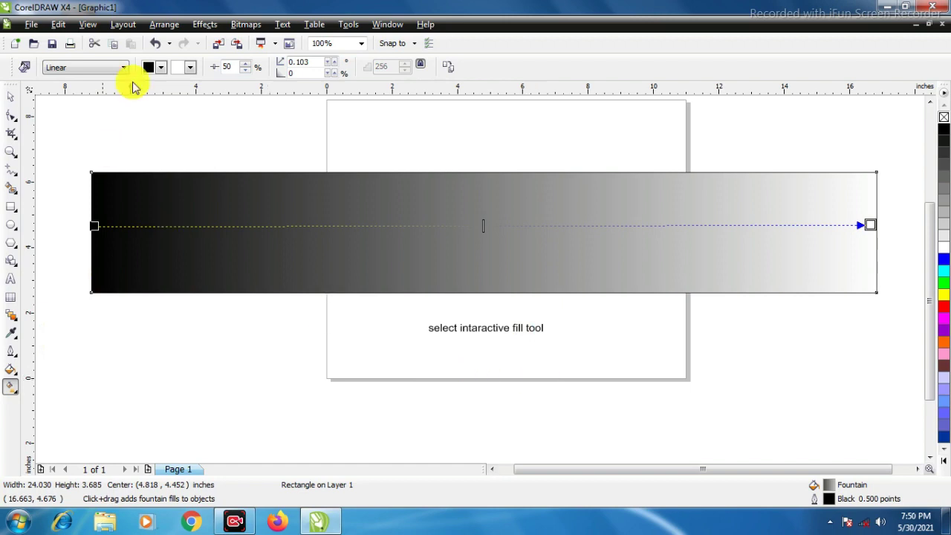
Step: Add the artistic text "double click on the line" in 24 pt Arial over the lighter lower part of the gradient rectangle
{"action": "left_click", "coordinate": [11, 280]}
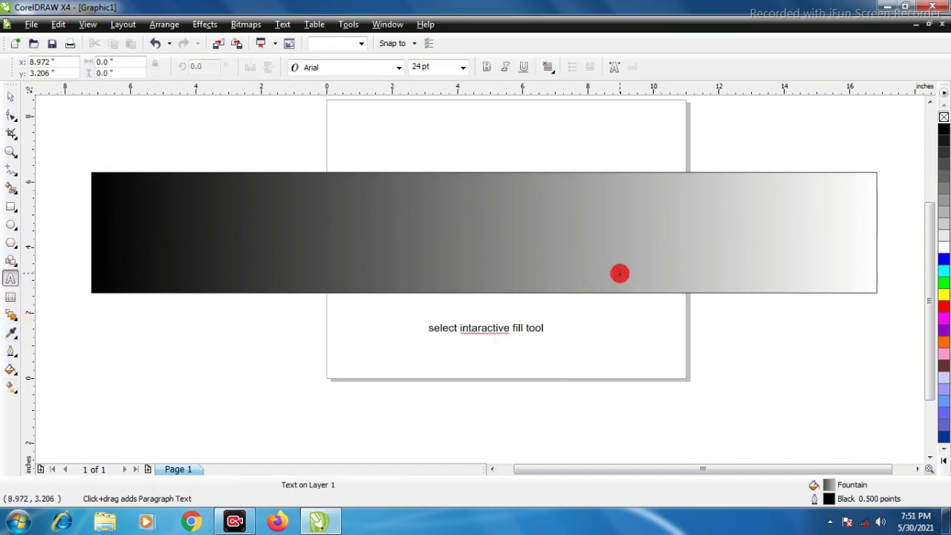
{"action": "left_click", "coordinate": [620, 273]}
{"action": "scroll", "coordinate": [630, 275], "scroll_direction": "up", "scroll_amount": 2}
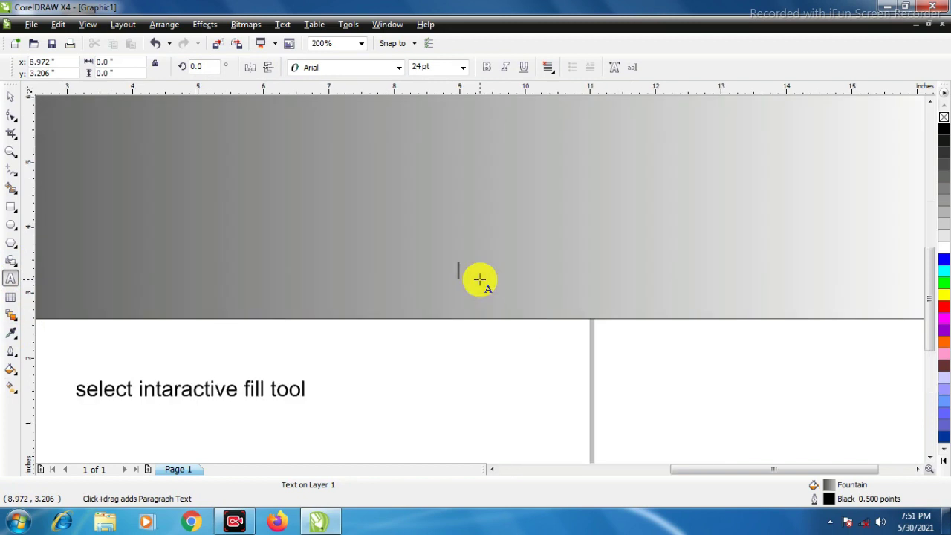
{"action": "type", "text": "double click on the line"}
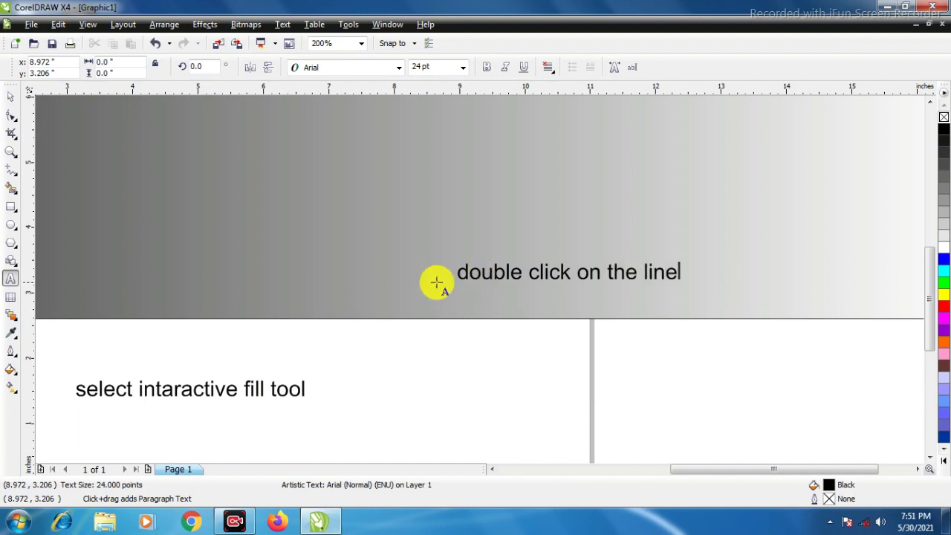
{"action": "scroll", "coordinate": [479, 279], "scroll_direction": "down", "scroll_amount": 2}
{"action": "scroll", "coordinate": [480, 280], "scroll_direction": "up", "scroll_amount": 1}
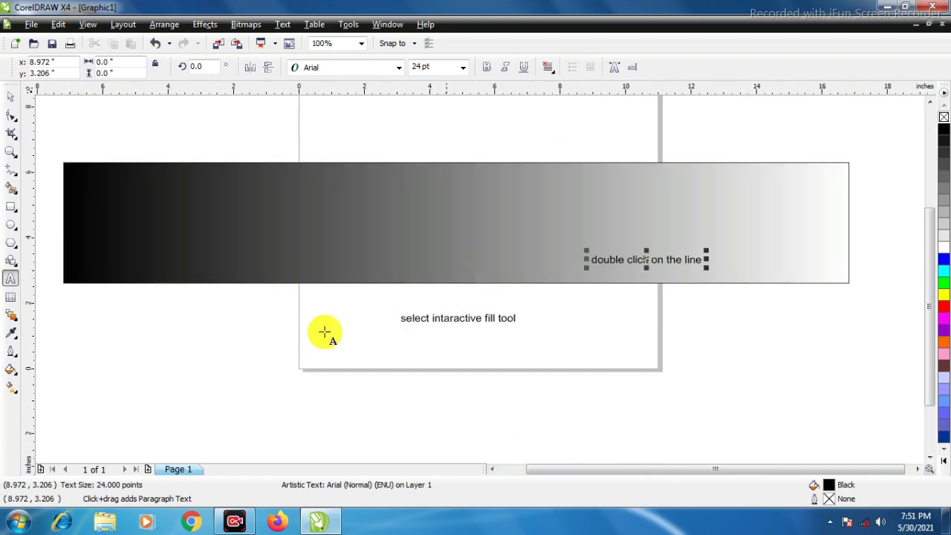
{"action": "left_click", "coordinate": [10, 96]}
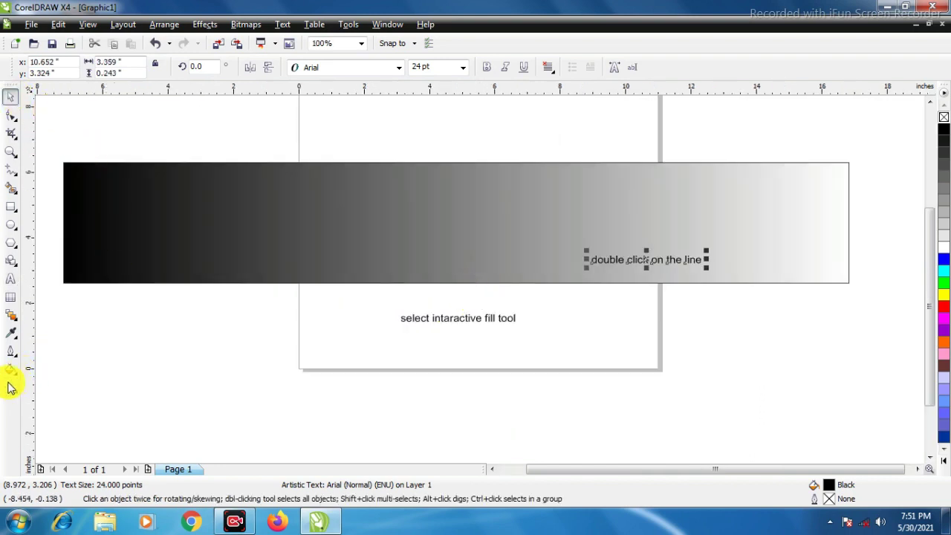
Step: Add six intermediate colour nodes along the rectangle's interactive fill line, spaced from the white end toward the black end
{"action": "left_click", "coordinate": [10, 383]}
{"action": "left_click", "coordinate": [556, 218]}
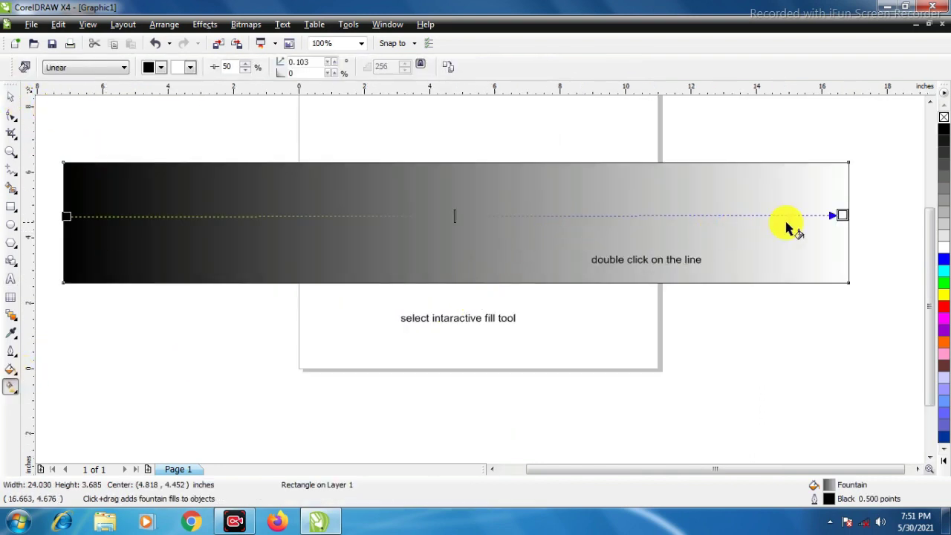
{"action": "scroll", "coordinate": [483, 281], "scroll_direction": "up", "scroll_amount": 2}
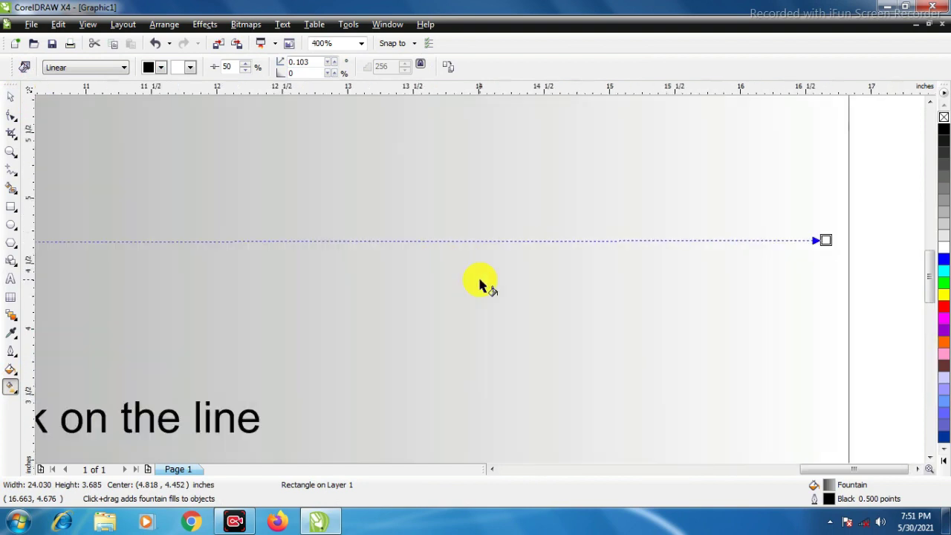
{"action": "double_click", "coordinate": [602, 240]}
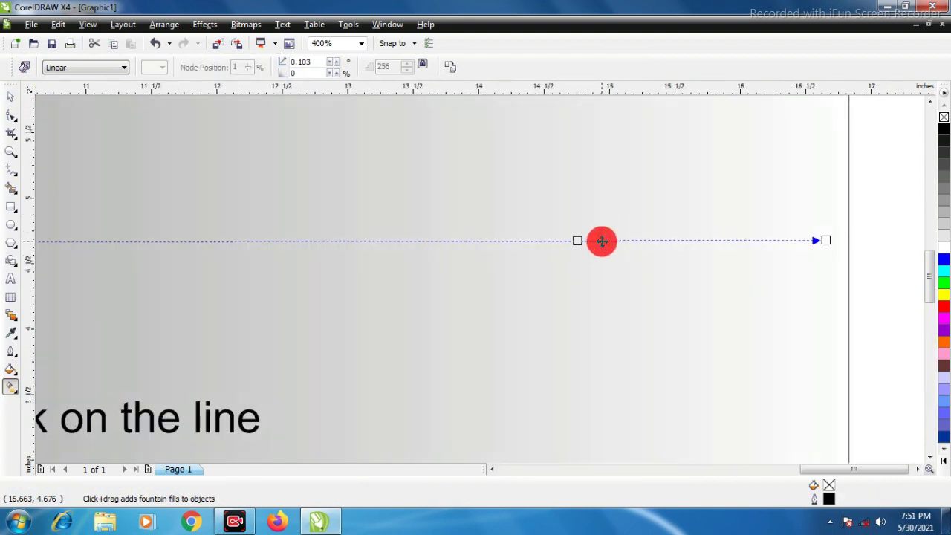
{"action": "double_click", "coordinate": [326, 240]}
{"action": "scroll", "coordinate": [320, 280], "scroll_direction": "down", "scroll_amount": 1}
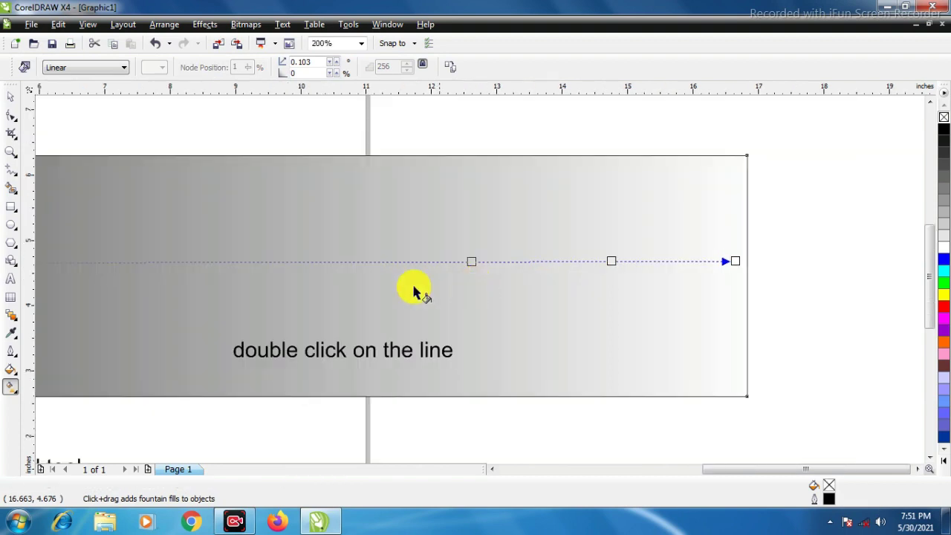
{"action": "scroll", "coordinate": [461, 280], "scroll_direction": "down", "scroll_amount": 1}
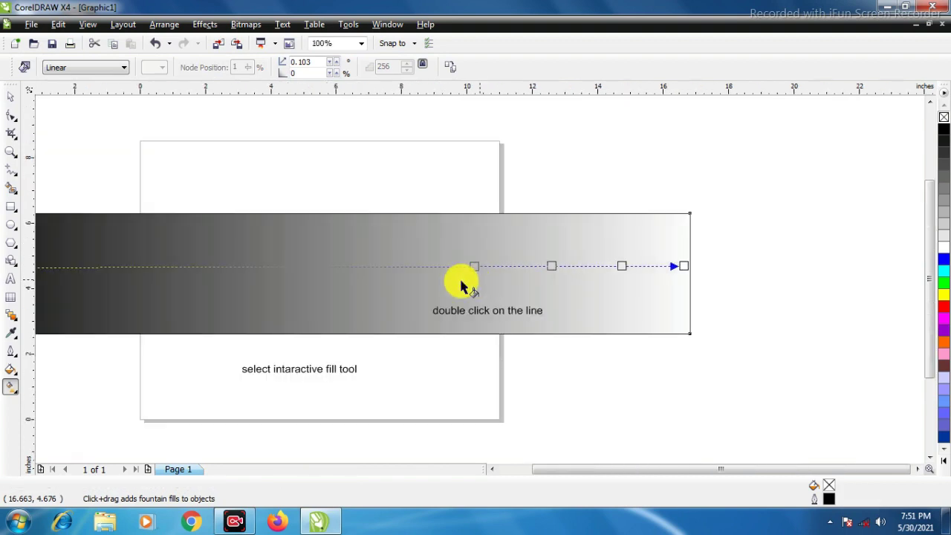
{"action": "scroll", "coordinate": [481, 282], "scroll_direction": "up", "scroll_amount": 1}
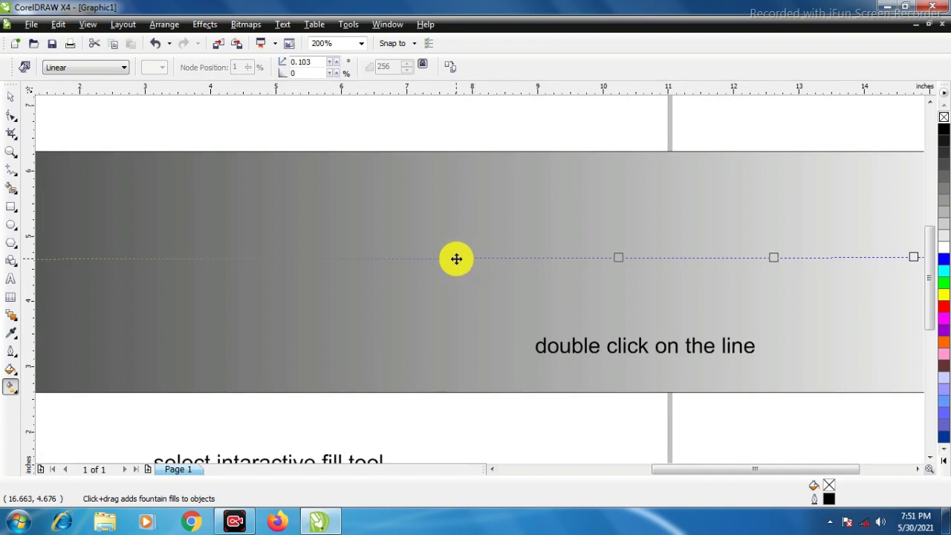
{"action": "scroll", "coordinate": [475, 299], "scroll_direction": "down", "scroll_amount": 1}
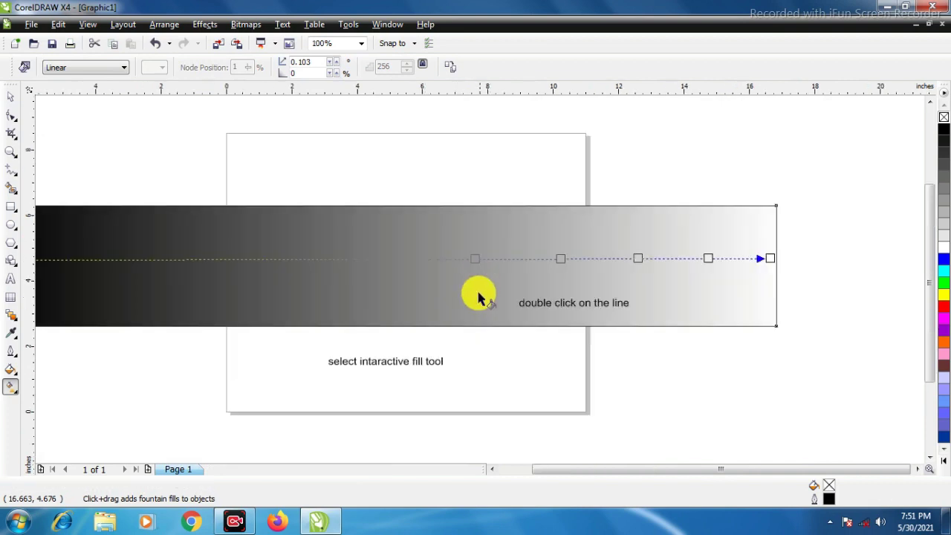
{"action": "double_click", "coordinate": [374, 259]}
{"action": "scroll", "coordinate": [452, 272], "scroll_direction": "down", "scroll_amount": 1}
{"action": "scroll", "coordinate": [479, 283], "scroll_direction": "up", "scroll_amount": 1}
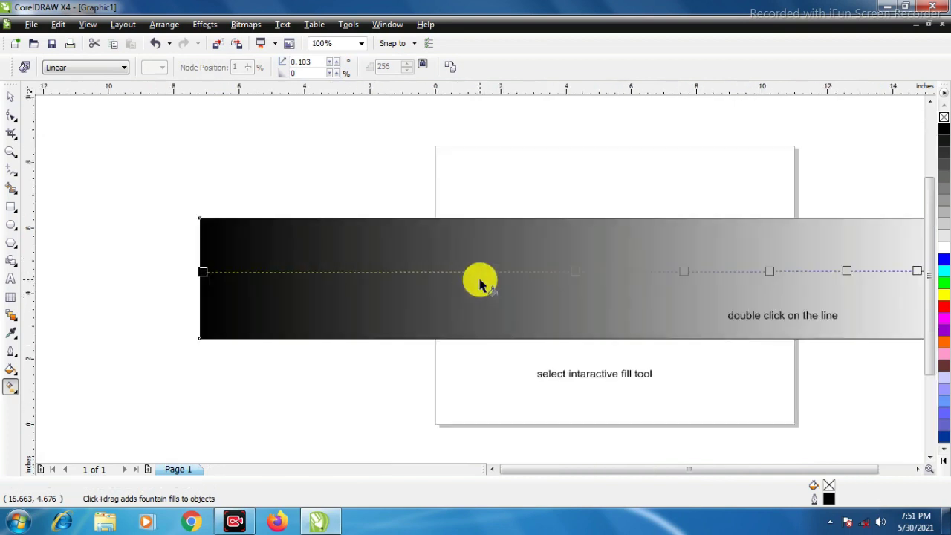
{"action": "double_click", "coordinate": [462, 271]}
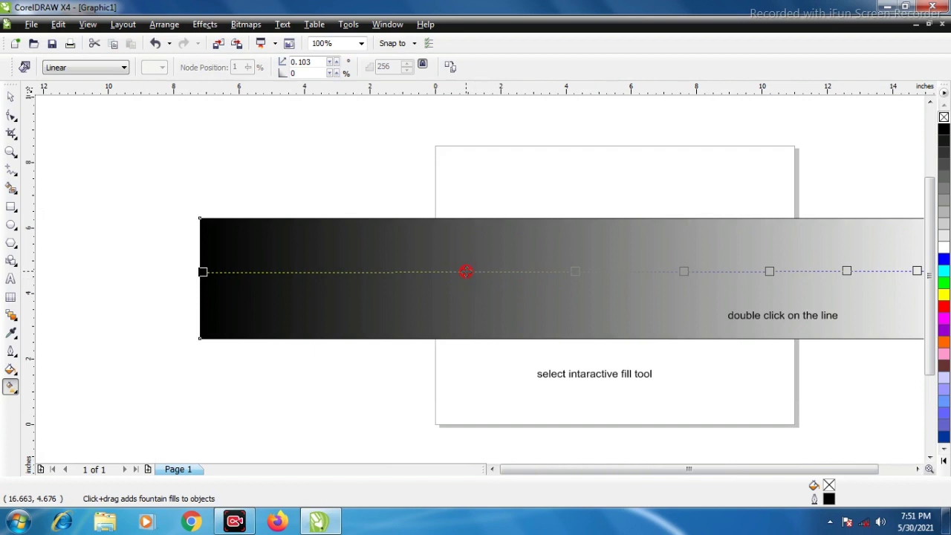
Step: Add a seventh intermediate colour node near the black end of the rectangle's fill line and select the white end node
{"action": "double_click", "coordinate": [324, 272]}
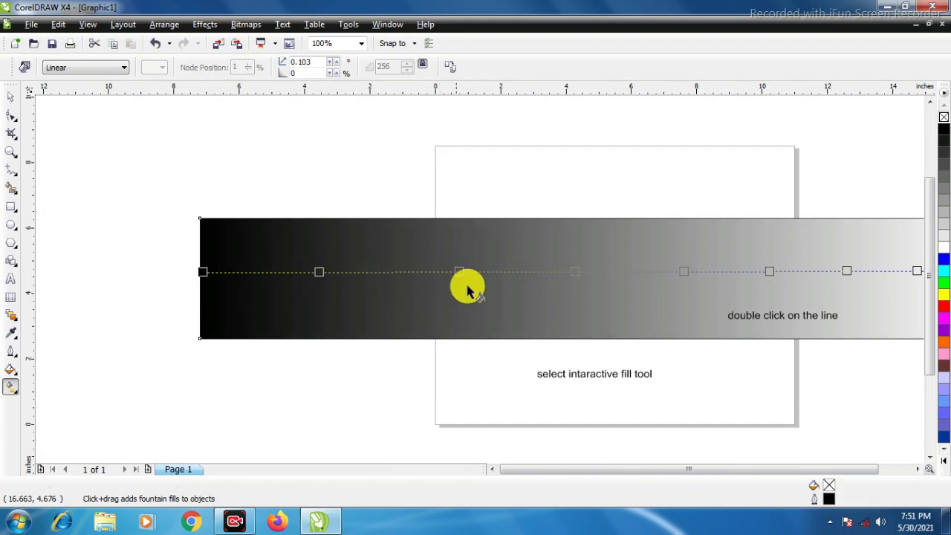
{"action": "scroll", "coordinate": [587, 301], "scroll_direction": "down", "scroll_amount": 1}
{"action": "scroll", "coordinate": [556, 282], "scroll_direction": "up", "scroll_amount": 1}
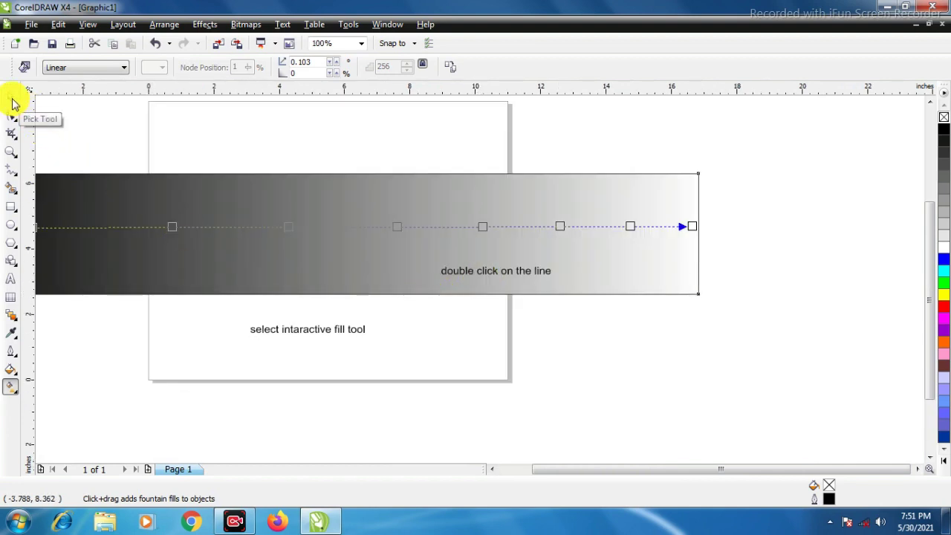
{"action": "scroll", "coordinate": [480, 283], "scroll_direction": "up", "scroll_amount": 1}
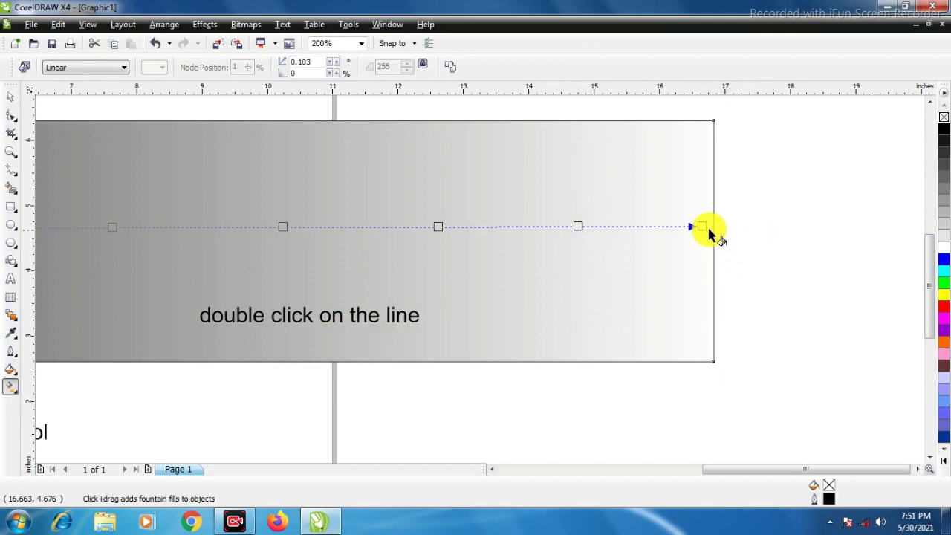
{"action": "left_click", "coordinate": [702, 226]}
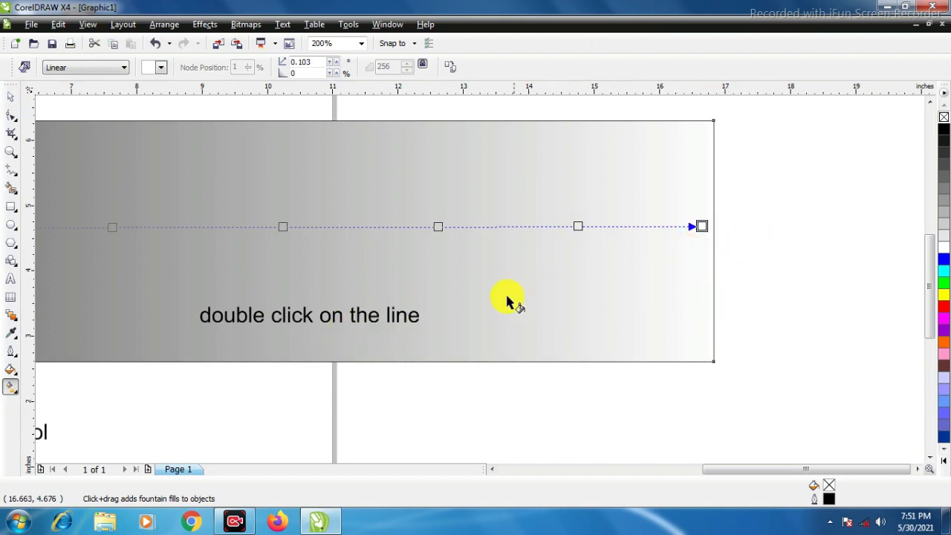
Step: Add a second line reading "click on the square" to the "double click on the line" text
{"action": "left_click", "coordinate": [10, 280]}
{"action": "left_click", "coordinate": [411, 317]}
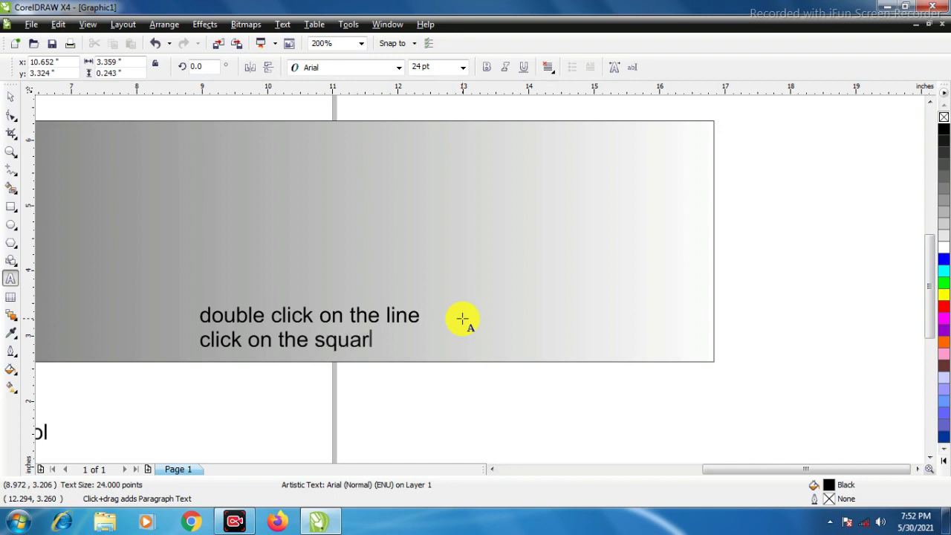
{"action": "scroll", "coordinate": [480, 286], "scroll_direction": "down", "scroll_amount": 2}
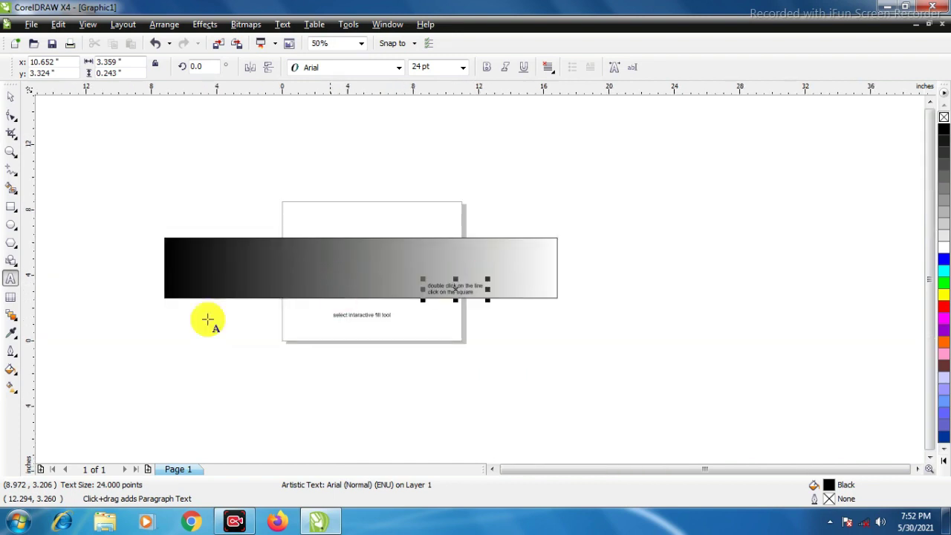
{"action": "left_click", "coordinate": [10, 97]}
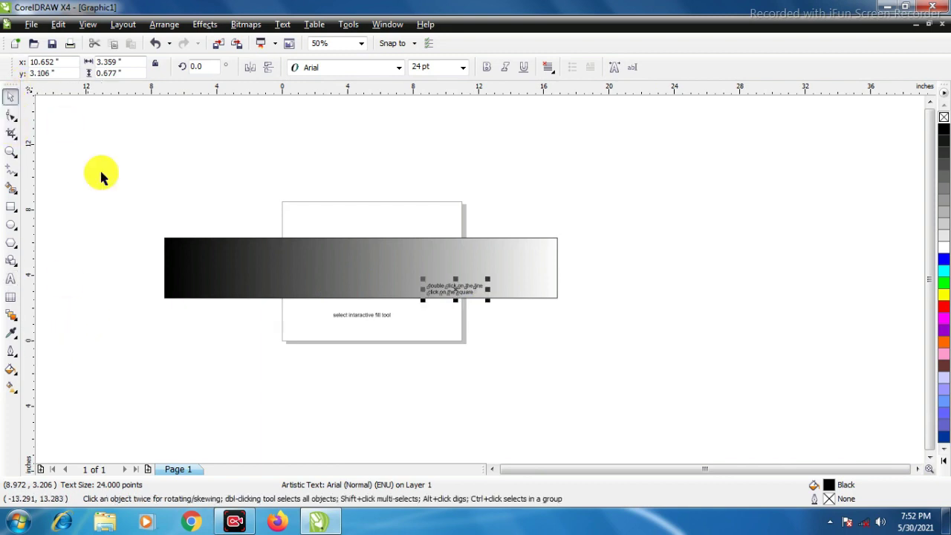
Step: Use the Interactive Fill tool on the rectangle to colour the gradient's white end node red
{"action": "left_click", "coordinate": [11, 382]}
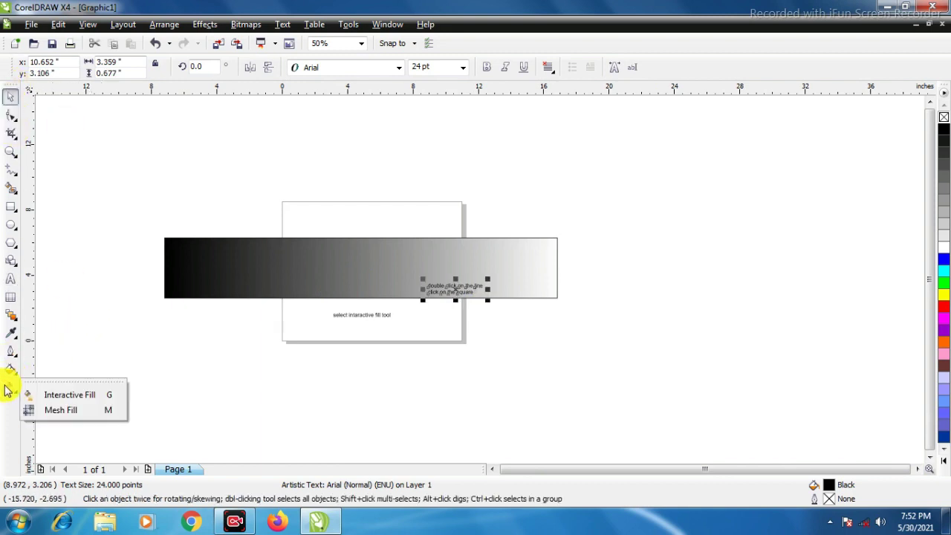
{"action": "left_click", "coordinate": [64, 395]}
{"action": "scroll", "coordinate": [378, 294], "scroll_direction": "up", "scroll_amount": 2}
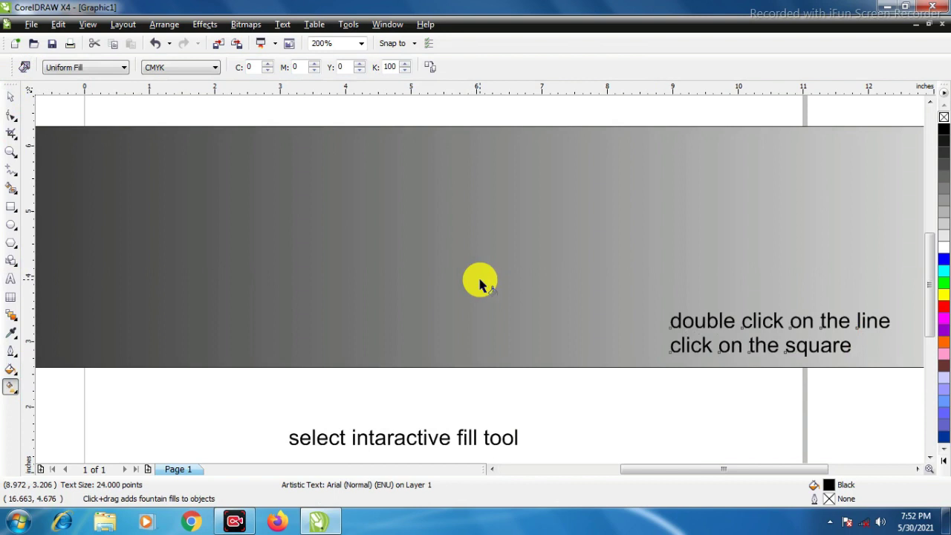
{"action": "left_click", "coordinate": [610, 261]}
{"action": "scroll", "coordinate": [610, 261], "scroll_direction": "down", "scroll_amount": 1}
{"action": "scroll", "coordinate": [484, 280], "scroll_direction": "up", "scroll_amount": 2}
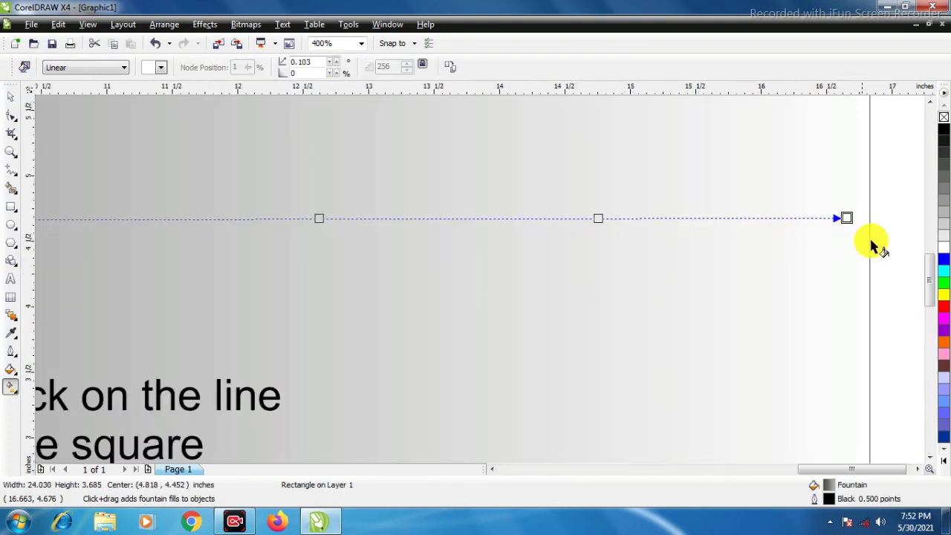
{"action": "left_click", "coordinate": [941, 312]}
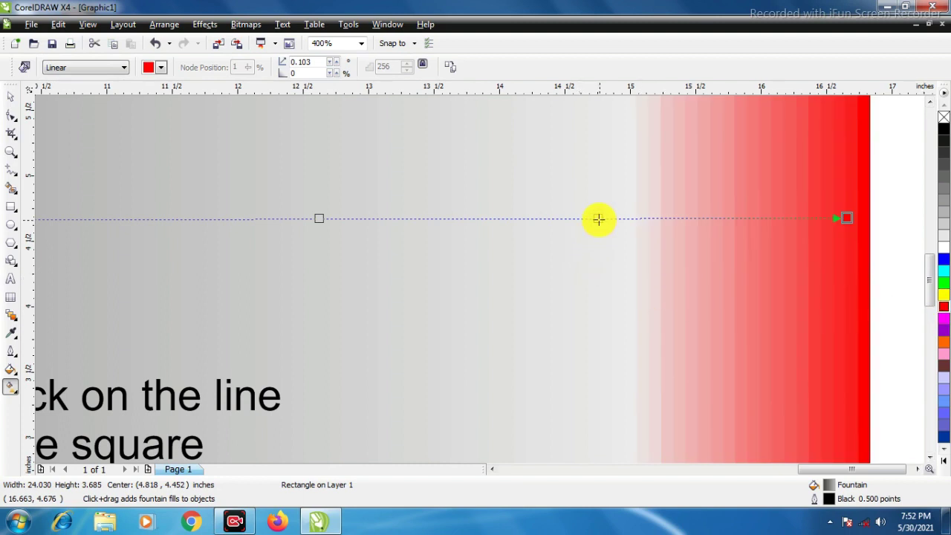
Step: Colour the gradient's 92% node magenta and its 83% node purple
{"action": "double_click", "coordinate": [599, 218]}
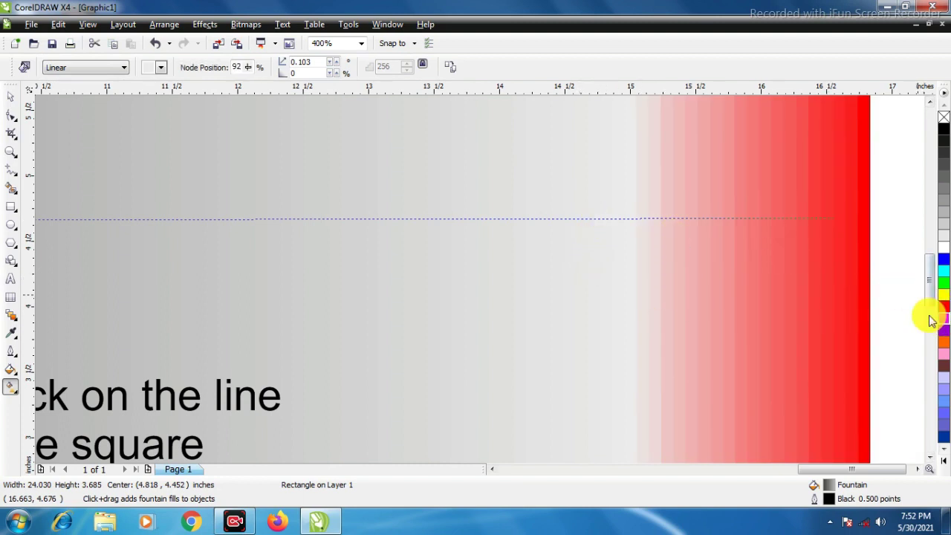
{"action": "left_click", "coordinate": [944, 318]}
{"action": "double_click", "coordinate": [319, 219]}
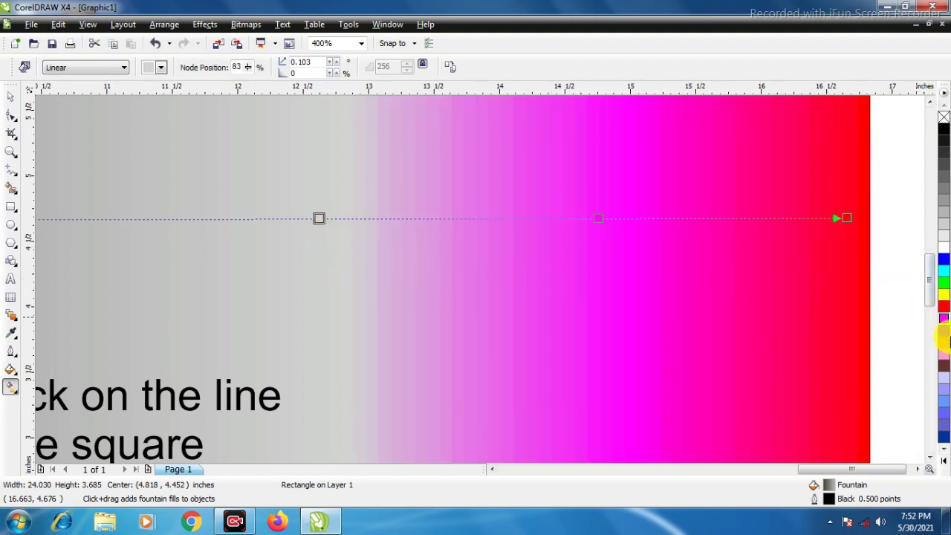
{"action": "left_click", "coordinate": [943, 330]}
Step: Colour the gradient's 73% node orange and its 62% node pink
{"action": "scroll", "coordinate": [479, 282], "scroll_direction": "down", "scroll_amount": 1}
{"action": "scroll", "coordinate": [389, 255], "scroll_direction": "down", "scroll_amount": 1}
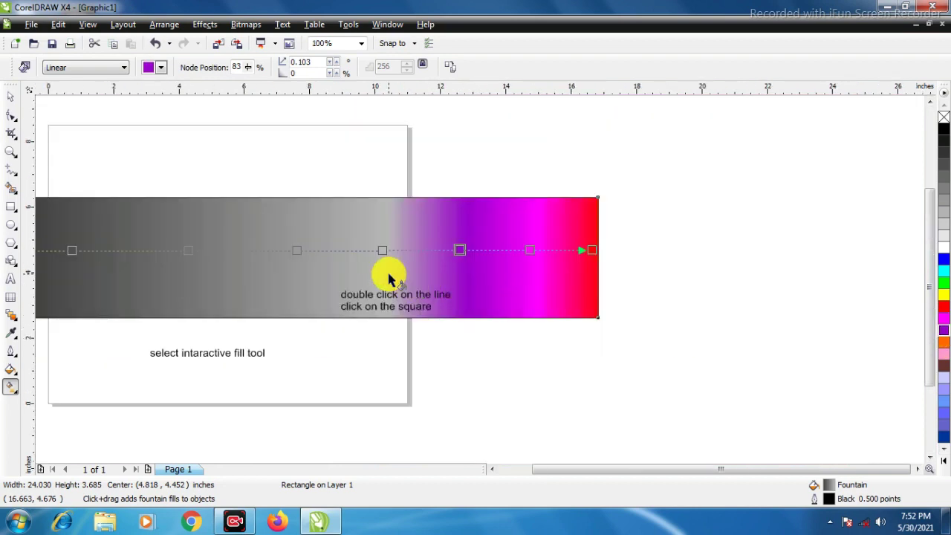
{"action": "scroll", "coordinate": [471, 257], "scroll_direction": "up", "scroll_amount": 2}
{"action": "left_click", "coordinate": [468, 233]}
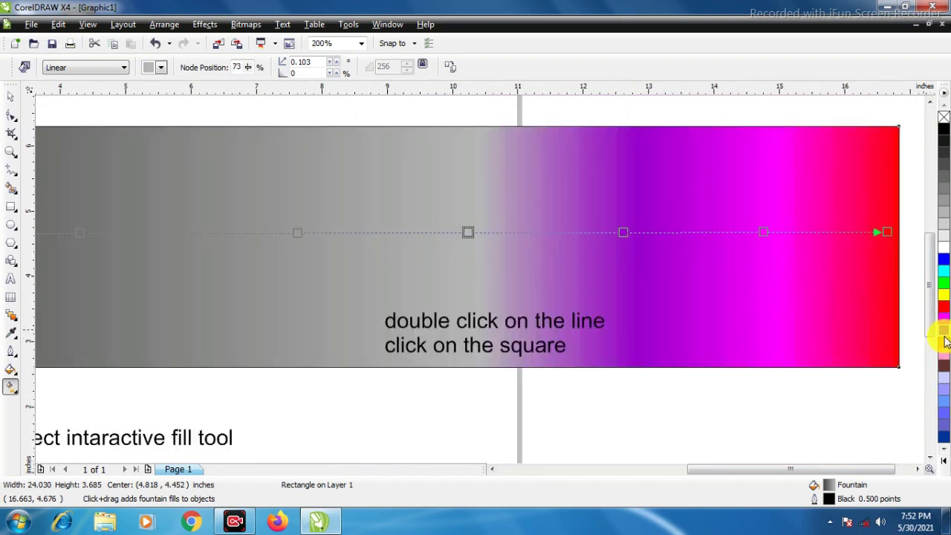
{"action": "left_click", "coordinate": [944, 341]}
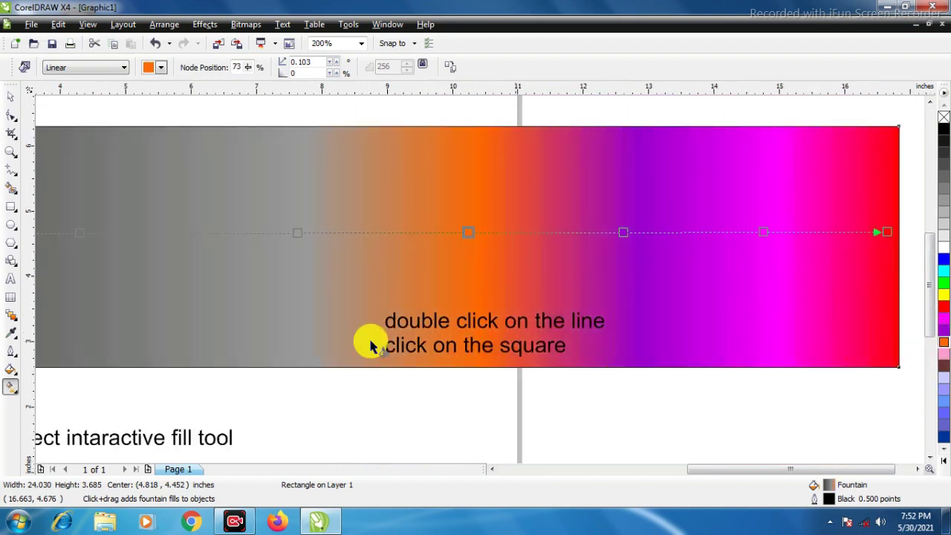
{"action": "left_click", "coordinate": [297, 234]}
{"action": "left_click", "coordinate": [944, 360]}
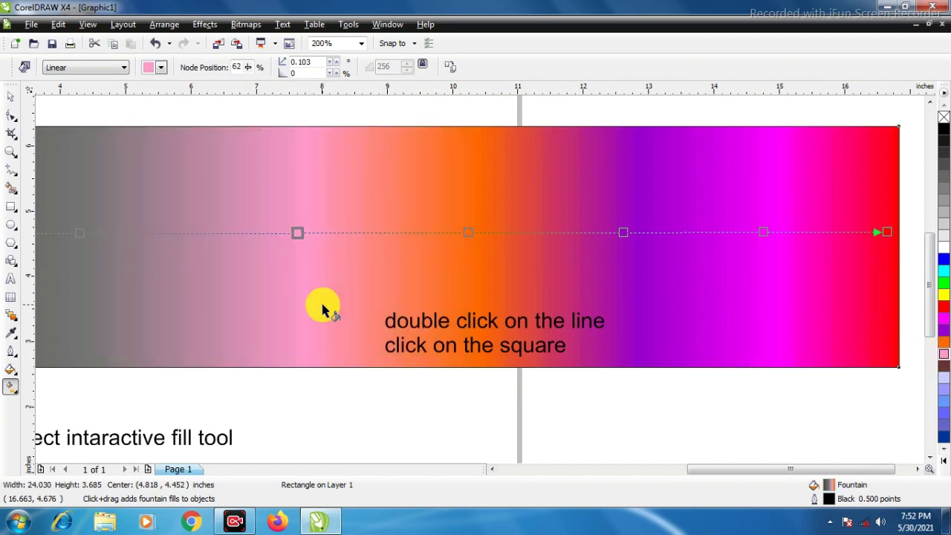
Step: Colour the gradient's 48% node yellow and its 33% node green
{"action": "key", "text": "F3"}
{"action": "double_click", "coordinate": [357, 243]}
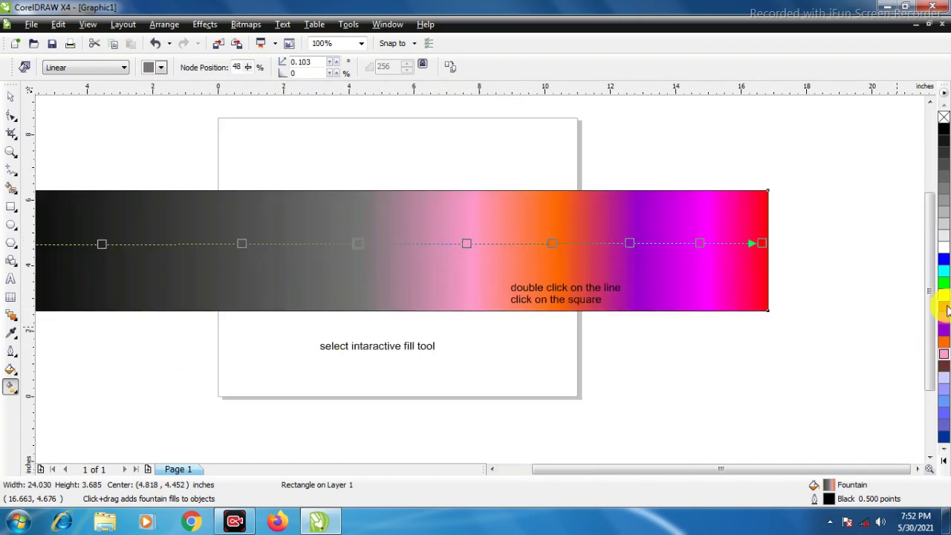
{"action": "left_click", "coordinate": [943, 294]}
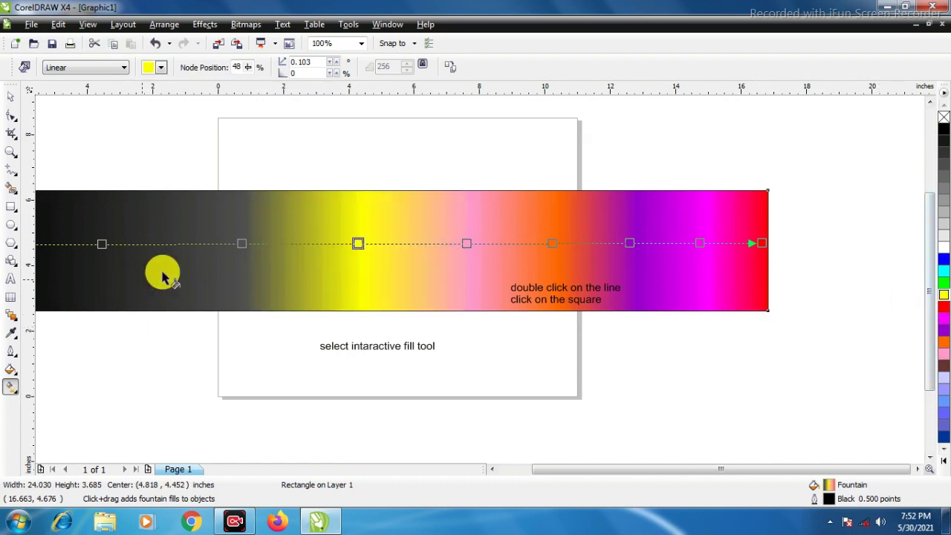
{"action": "double_click", "coordinate": [243, 243]}
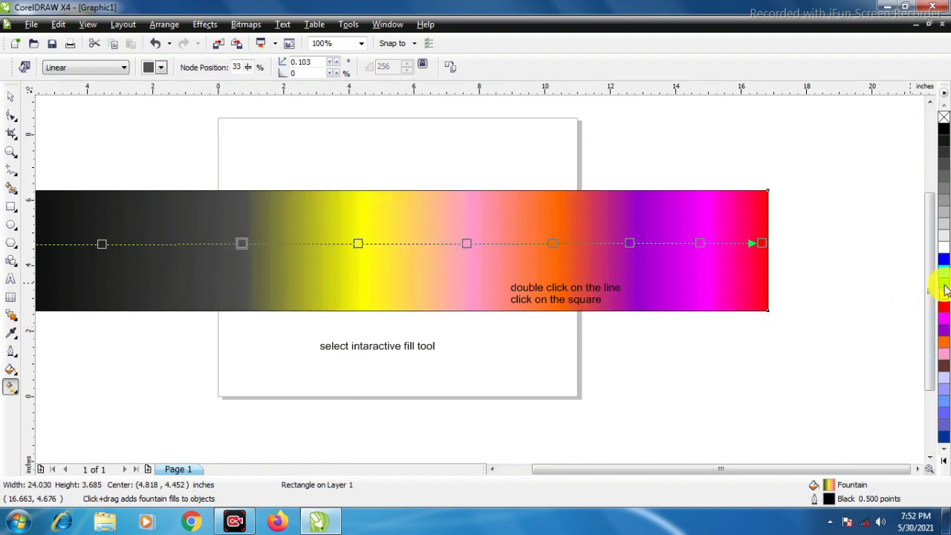
{"action": "left_click", "coordinate": [944, 288]}
Step: Colour the gradient's 15% node cyan and its black end node blue
{"action": "left_click", "coordinate": [101, 243]}
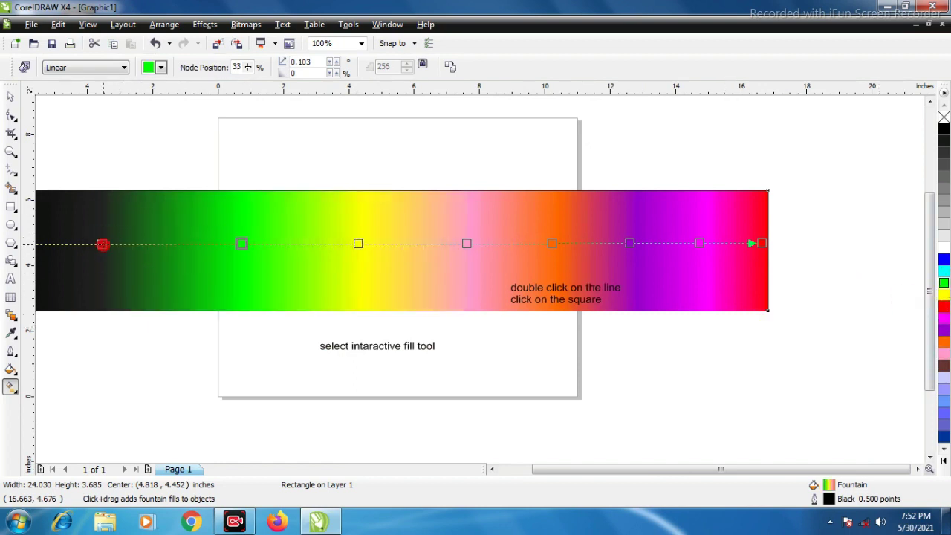
{"action": "left_click", "coordinate": [943, 271]}
{"action": "scroll", "coordinate": [546, 280], "scroll_direction": "down", "scroll_amount": 2}
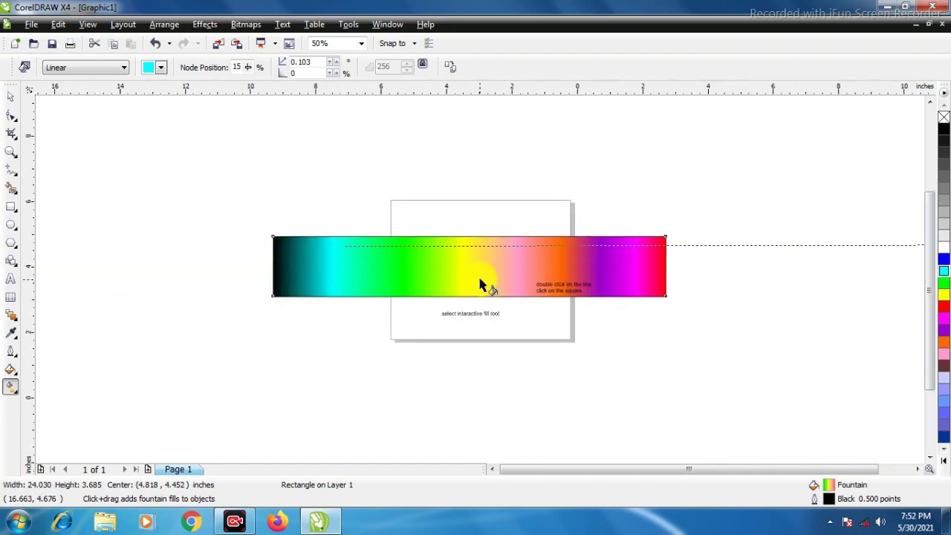
{"action": "scroll", "coordinate": [480, 285], "scroll_direction": "up", "scroll_amount": 2}
{"action": "left_click", "coordinate": [345, 245]}
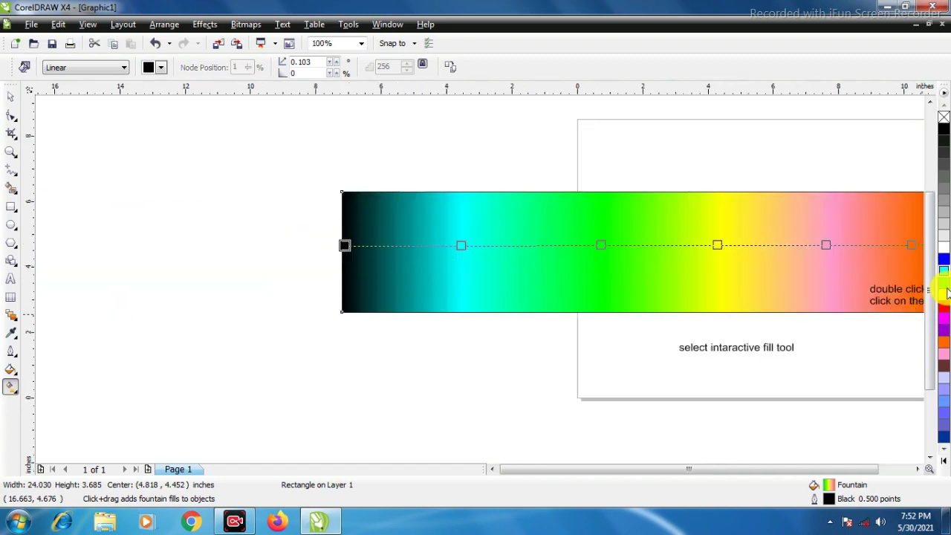
{"action": "left_click", "coordinate": [944, 258]}
Step: Deselect the rectangle and delete both instruction texts on and below it
{"action": "scroll", "coordinate": [480, 286], "scroll_direction": "down", "scroll_amount": 2}
{"action": "scroll", "coordinate": [480, 286], "scroll_direction": "up", "scroll_amount": 2}
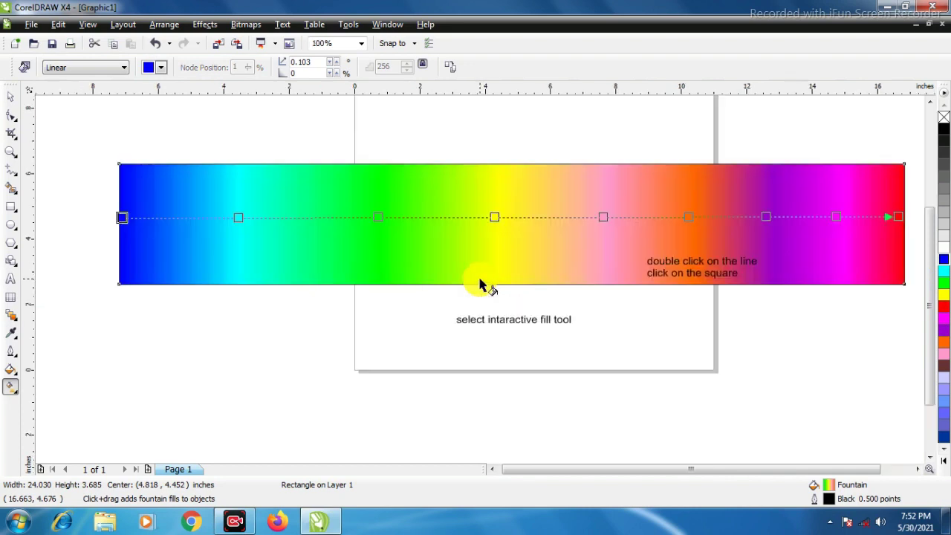
{"action": "left_click", "coordinate": [13, 99]}
{"action": "left_click", "coordinate": [391, 143]}
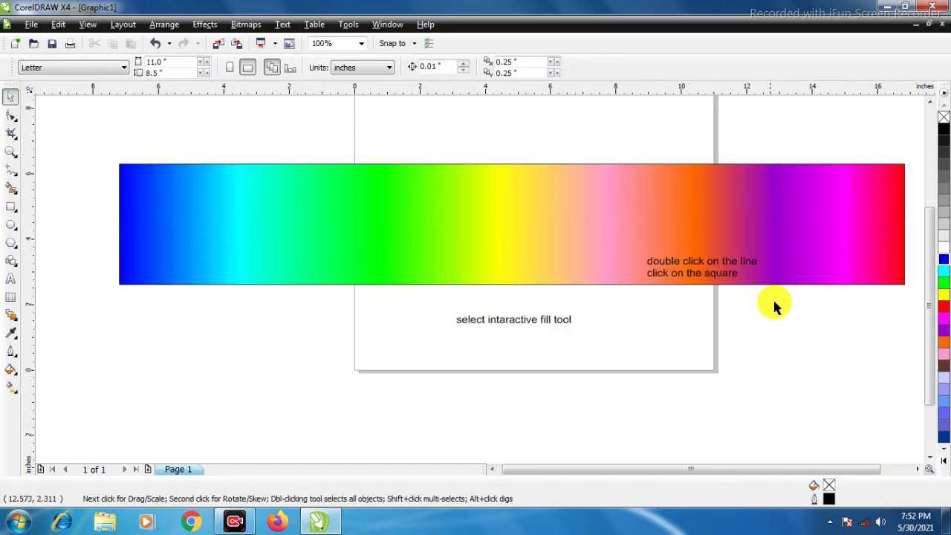
{"action": "left_click_drag", "start_coordinate": [783, 301], "coordinate": [393, 384]}
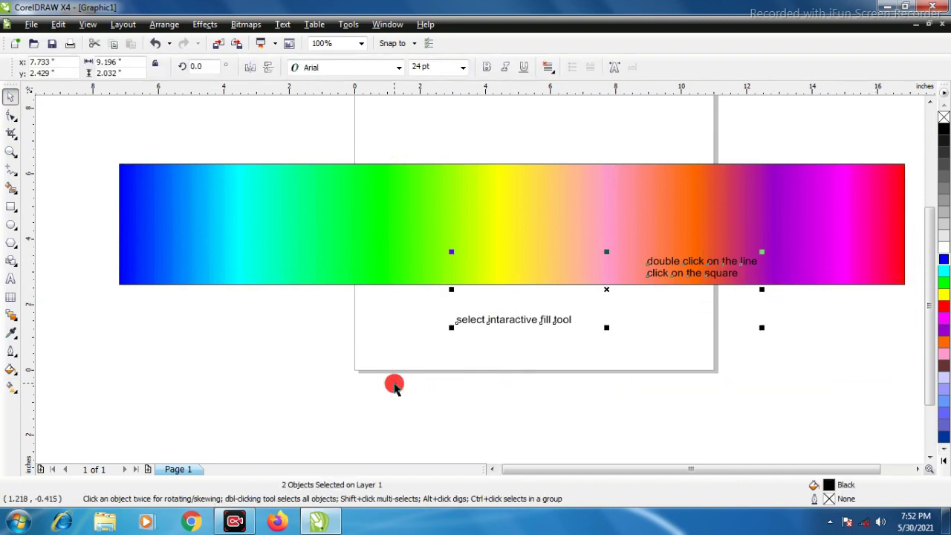
{"action": "key", "text": "Delete"}
Step: Shift the gradient rectangle slightly left and down, and add the artistic text "art friends" in 24 pt Arial below it
{"action": "left_click_drag", "start_coordinate": [541, 264], "coordinate": [513, 272]}
{"action": "left_click", "coordinate": [11, 277]}
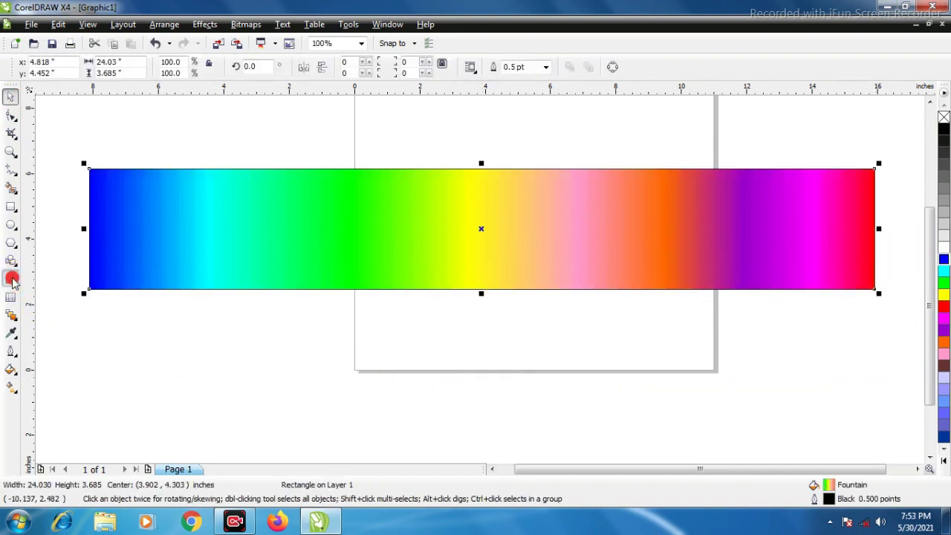
{"action": "left_click", "coordinate": [241, 360]}
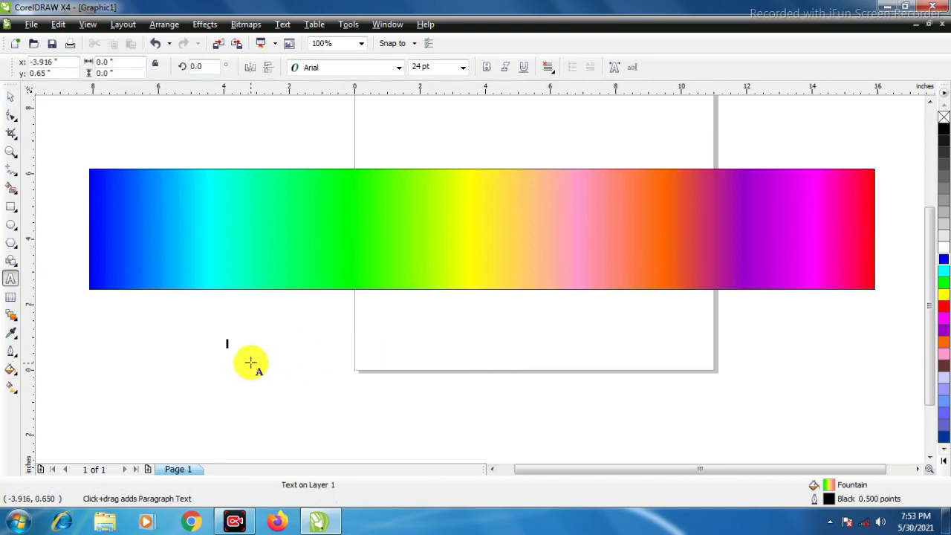
{"action": "type", "text": "art friends"}
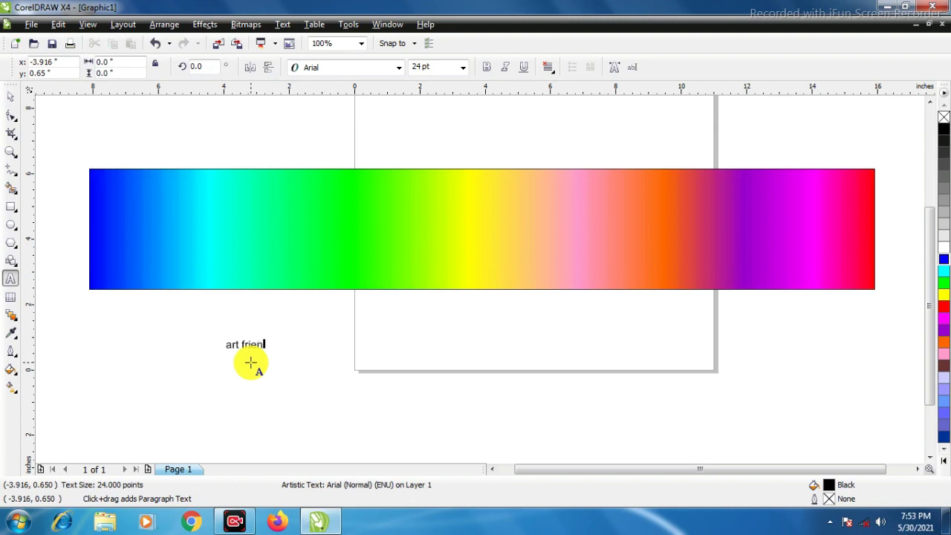
Step: Enlarge the "art friends" text proportionally to about 220 pt and set its font to Impact
{"action": "left_click", "coordinate": [10, 102]}
{"action": "left_click_drag", "start_coordinate": [279, 336], "coordinate": [672, 245]}
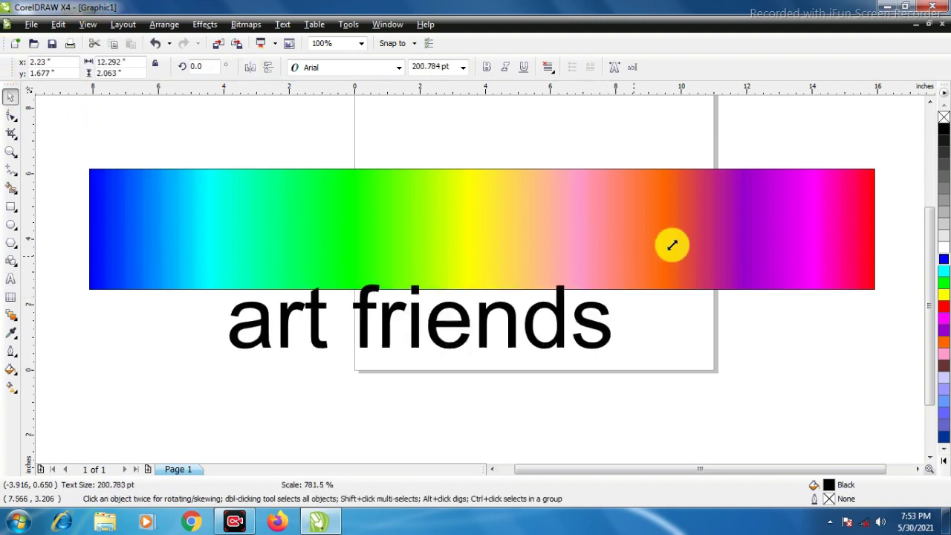
{"action": "left_click", "coordinate": [399, 72]}
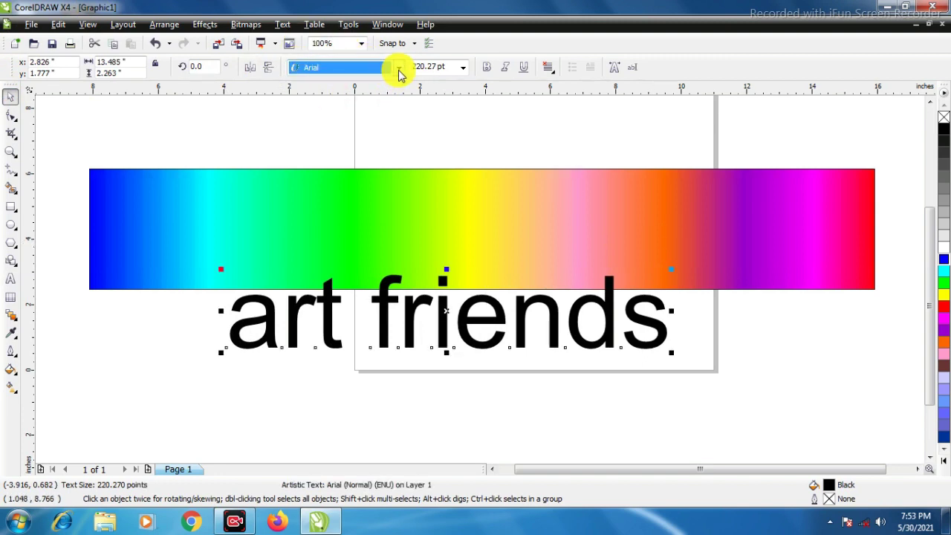
{"action": "left_click", "coordinate": [399, 70]}
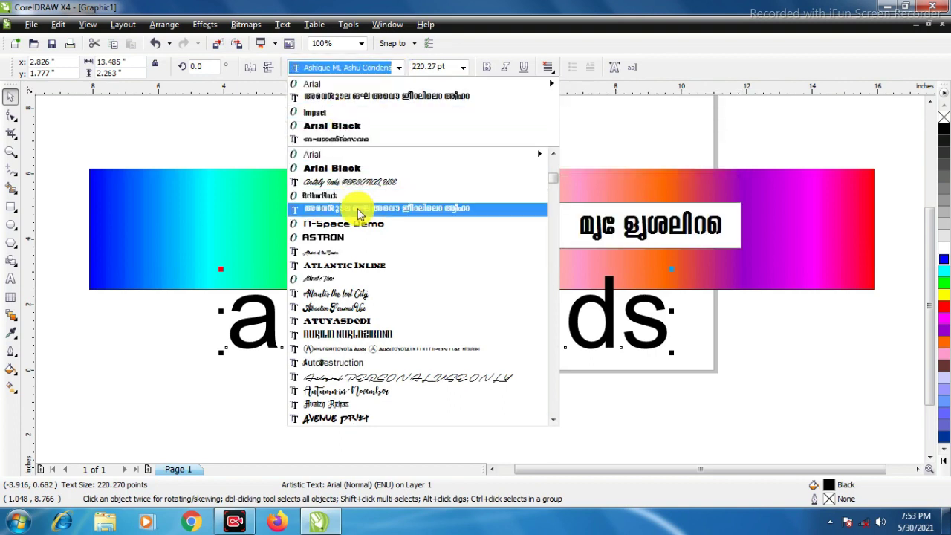
{"action": "type", "text": "Impact"}
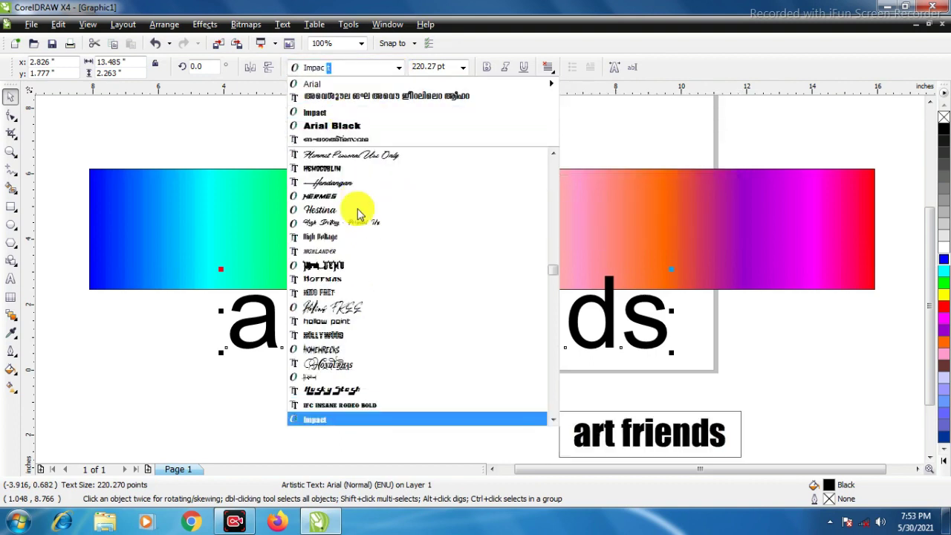
{"action": "key", "text": "Return"}
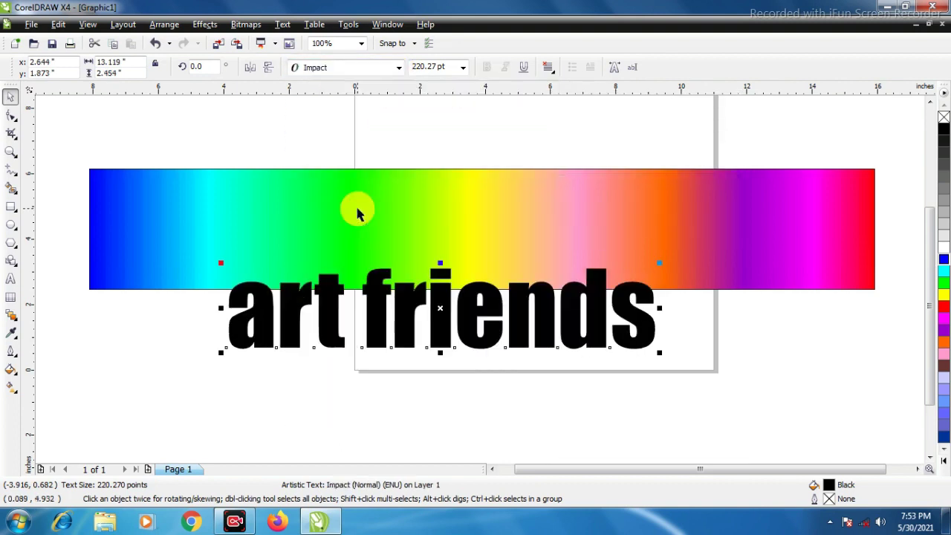
Step: Change the case of the "art friends" text to UPPERCASE
{"action": "left_click", "coordinate": [283, 26]}
{"action": "left_click", "coordinate": [312, 329]}
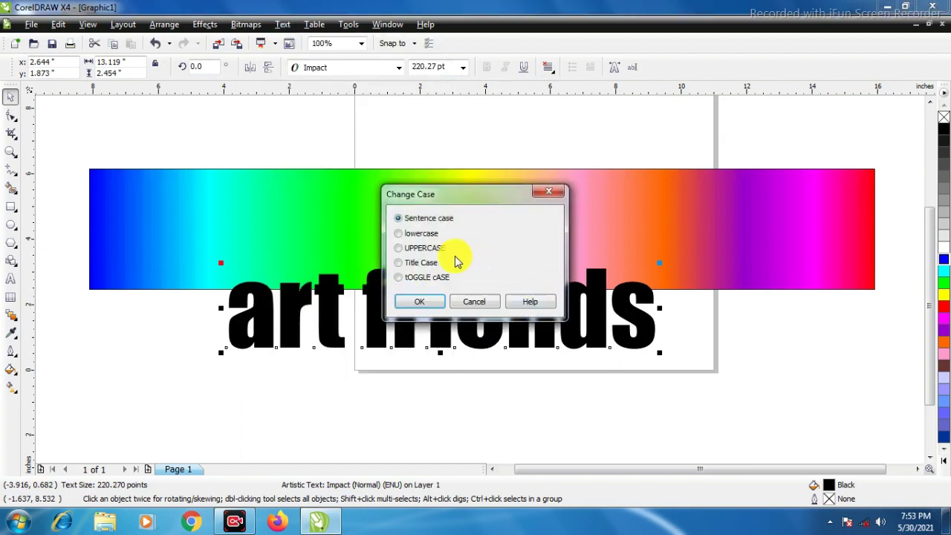
{"action": "left_click", "coordinate": [436, 250]}
{"action": "left_click", "coordinate": [418, 303]}
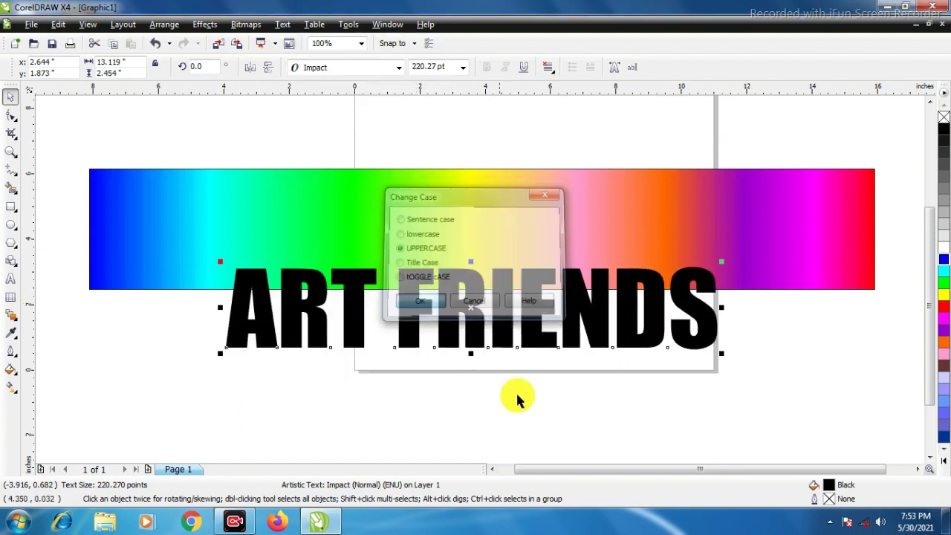
Step: Move the text onto the gradient rectangle and stretch it to nearly fill it, about 23.15 by 3.41 inches
{"action": "left_click_drag", "start_coordinate": [569, 320], "coordinate": [454, 246]}
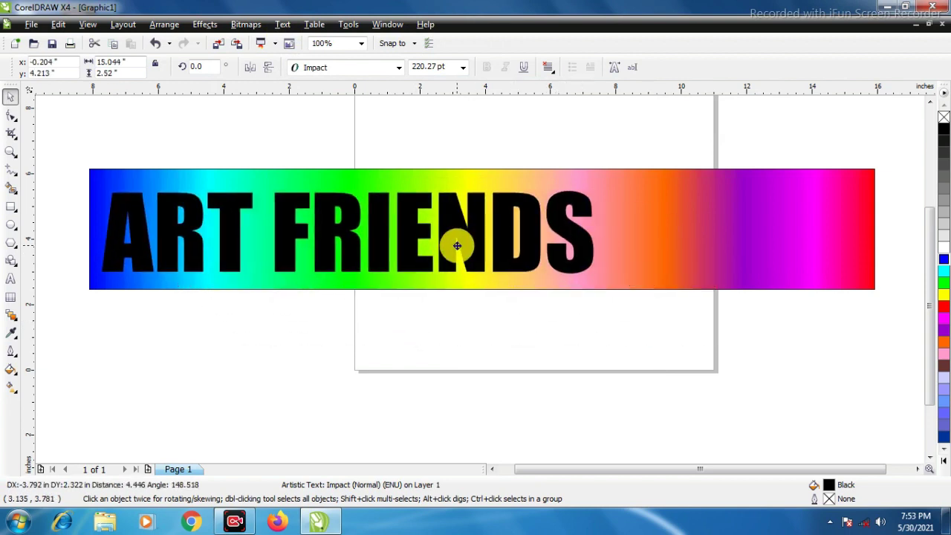
{"action": "left_click_drag", "start_coordinate": [601, 233], "coordinate": [863, 231]}
{"action": "left_click_drag", "start_coordinate": [480, 279], "coordinate": [479, 289]}
{"action": "left_click_drag", "start_coordinate": [480, 185], "coordinate": [480, 166]}
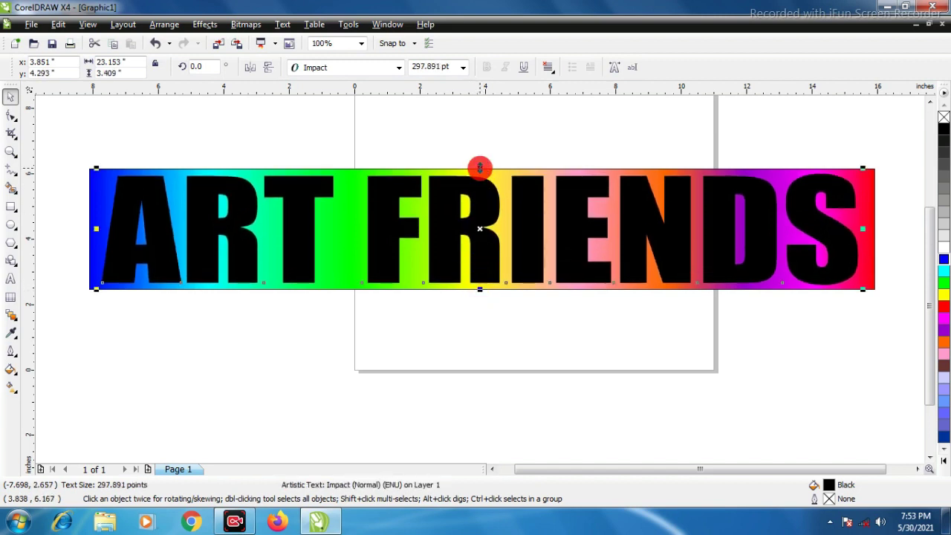
{"action": "left_click", "coordinate": [416, 359]}
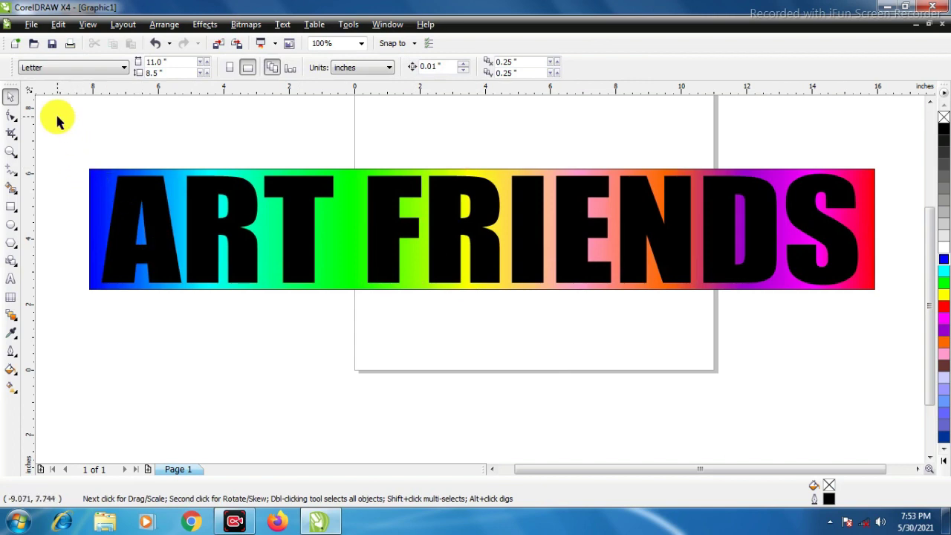
Step: Select the text together with the gradient rectangle and intersect them to create rainbow-filled letters
{"action": "left_click_drag", "start_coordinate": [56, 119], "coordinate": [839, 346]}
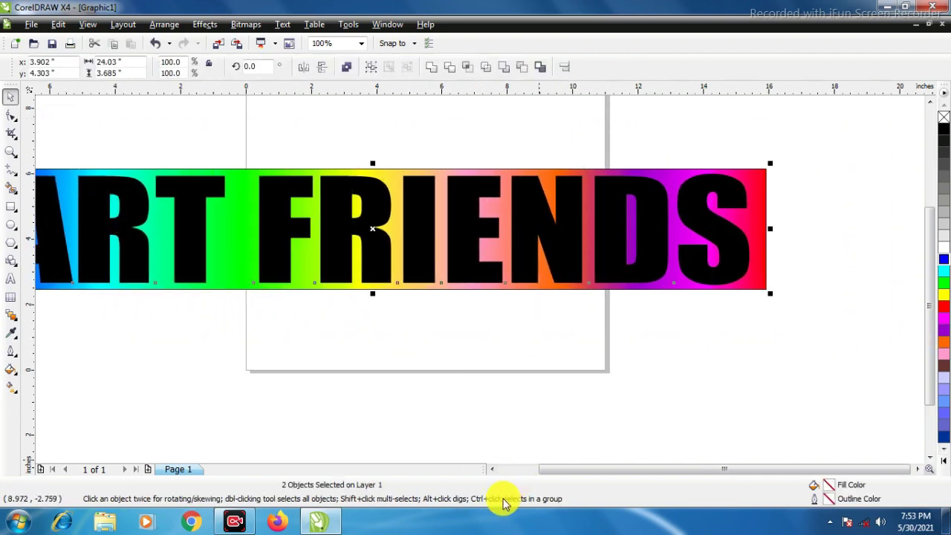
{"action": "scroll", "coordinate": [493, 471], "scroll_direction": "left", "scroll_amount": 5}
{"action": "scroll", "coordinate": [531, 397], "scroll_direction": "down", "scroll_amount": 2}
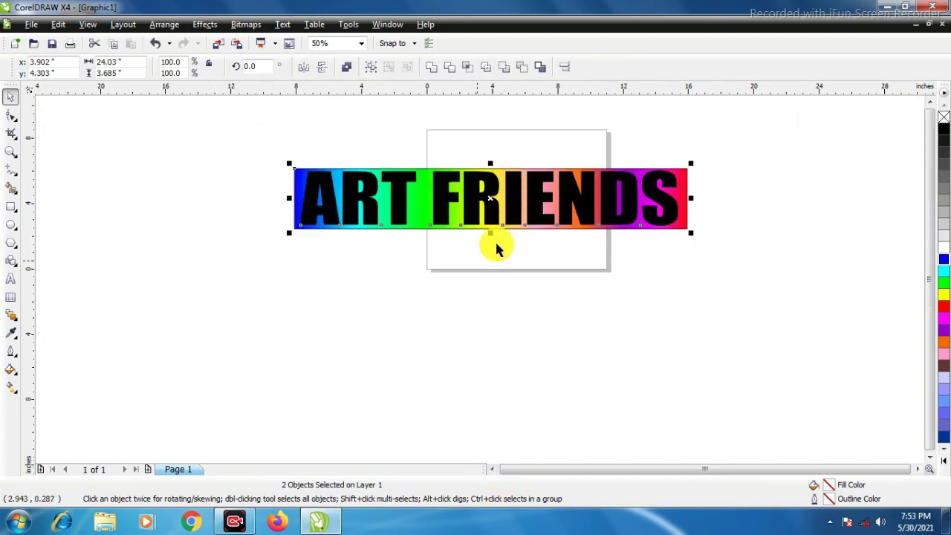
{"action": "scroll", "coordinate": [479, 285], "scroll_direction": "up", "scroll_amount": 2}
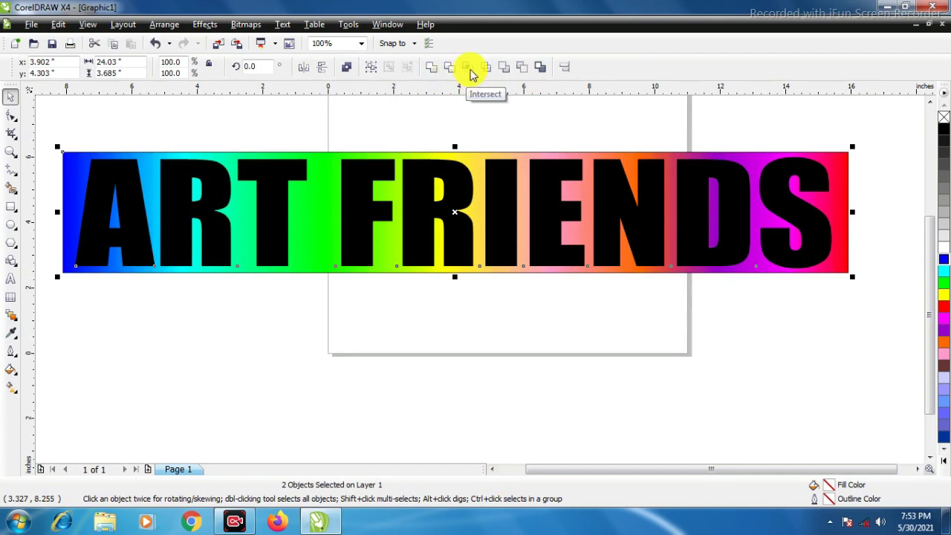
{"action": "left_click", "coordinate": [470, 70]}
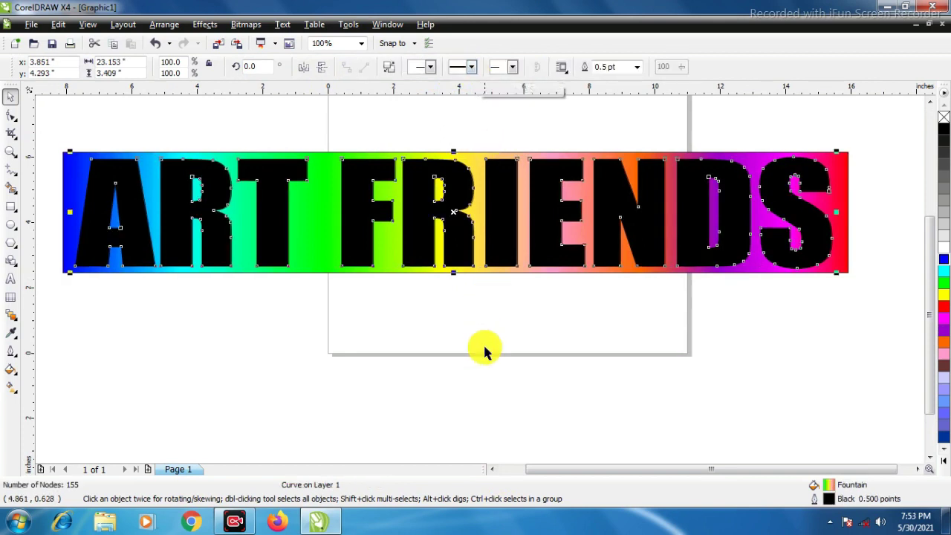
Step: Move the original black text off the gradient and delete it, and place the rainbow-filled letters just below the gradient rectangle
{"action": "left_click_drag", "start_coordinate": [460, 240], "coordinate": [460, 367]}
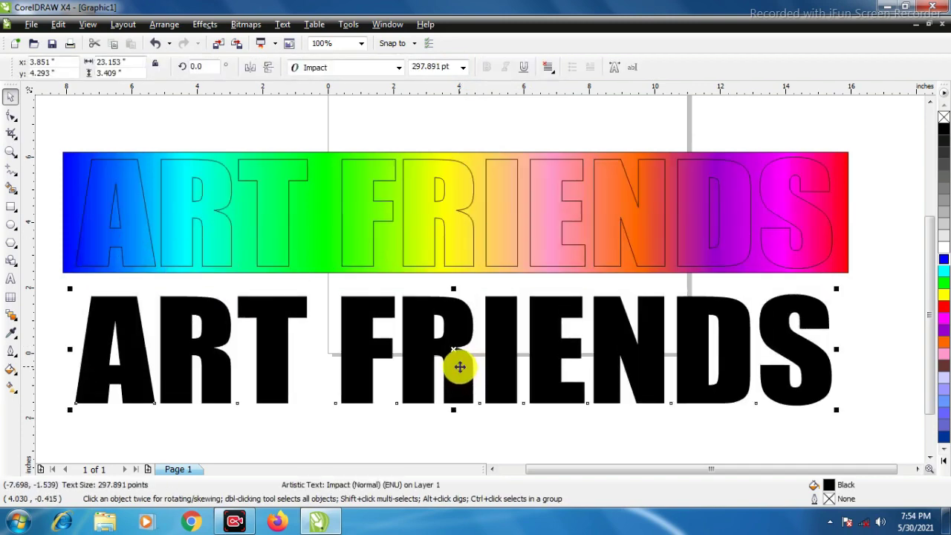
{"action": "key", "text": "Delete"}
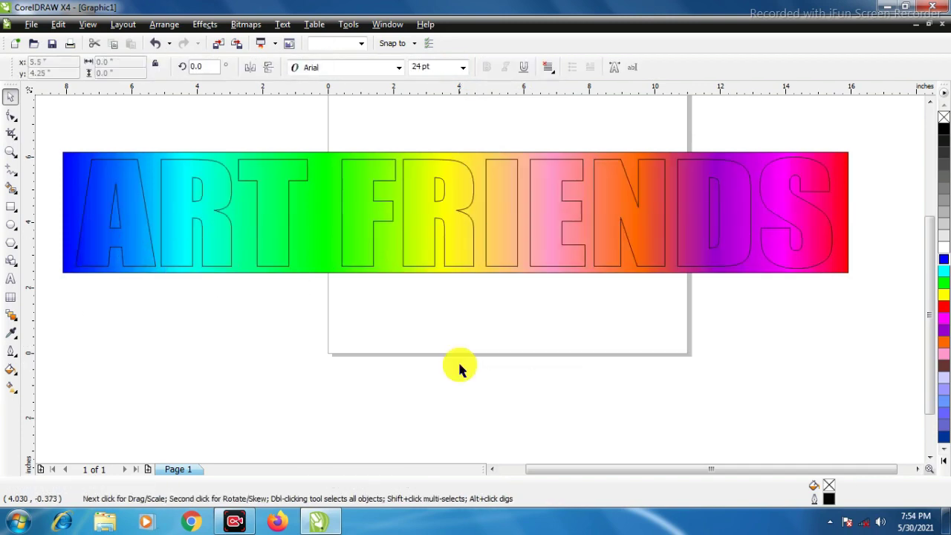
{"action": "left_click_drag", "start_coordinate": [453, 254], "coordinate": [458, 385]}
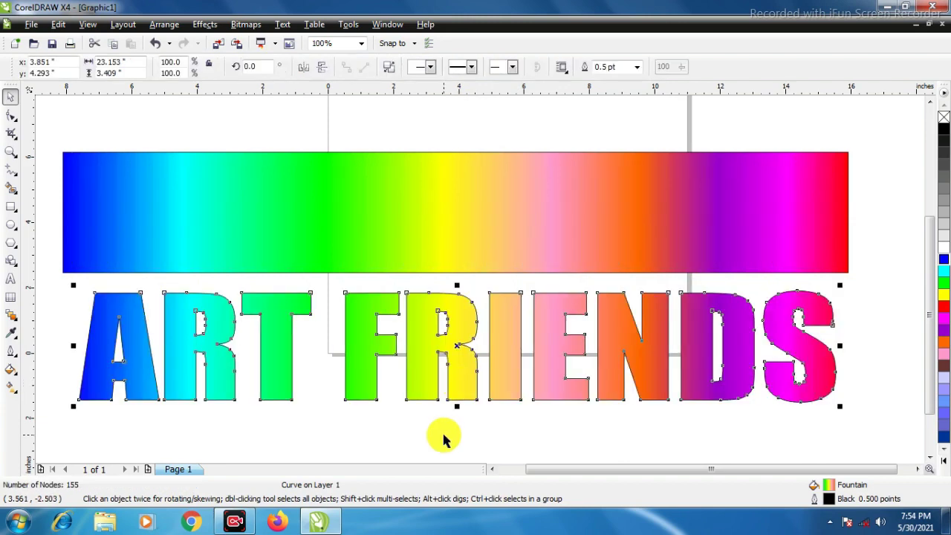
{"action": "left_click", "coordinate": [438, 449]}
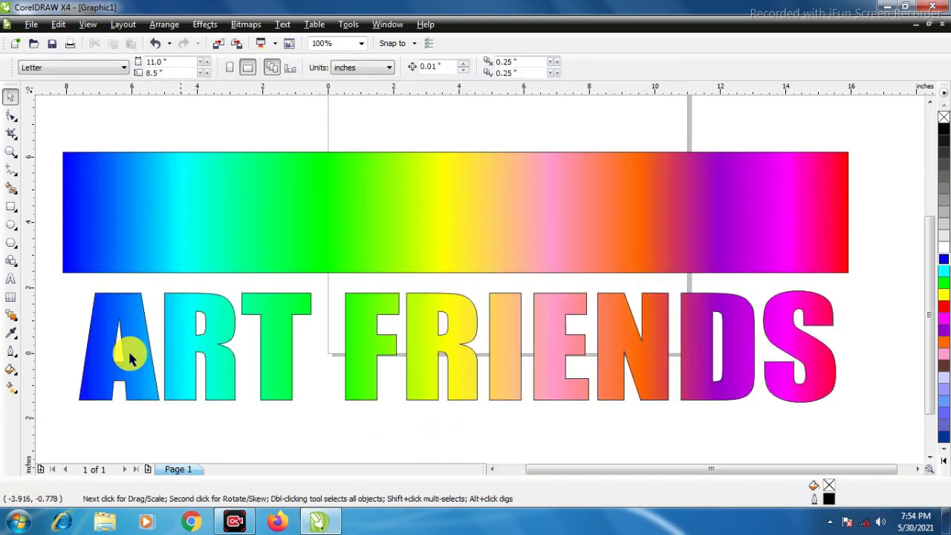
Step: Draw a rectangle about 24 by 4.15 inches around the rainbow letters, fill it black and send it behind them
{"action": "left_click", "coordinate": [11, 209]}
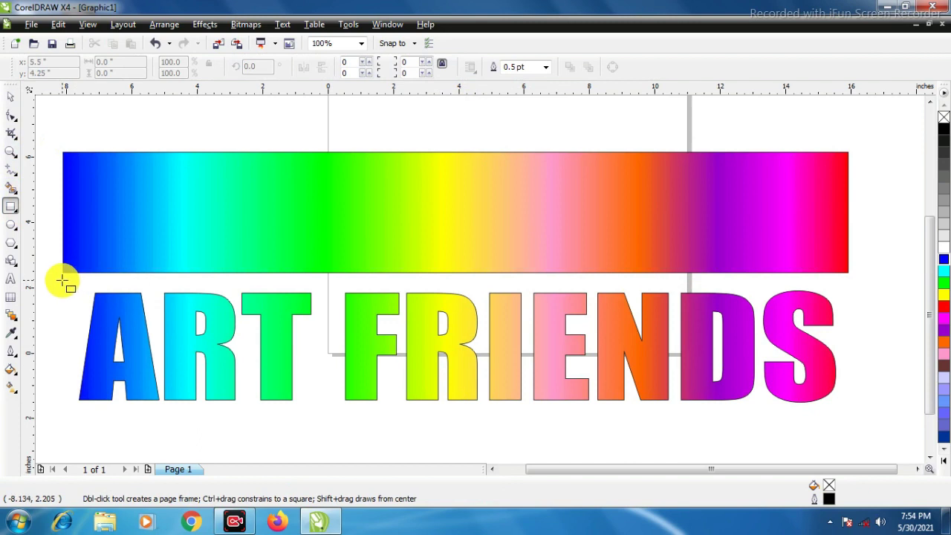
{"action": "mouse_move", "coordinate": [63, 280]}
{"action": "left_mouse_down"}
{"action": "mouse_move", "coordinate": [72, 291]}
{"action": "mouse_move", "coordinate": [589, 394]}
{"action": "mouse_move", "coordinate": [747, 418]}
{"action": "mouse_move", "coordinate": [847, 415]}
{"action": "left_mouse_up"}
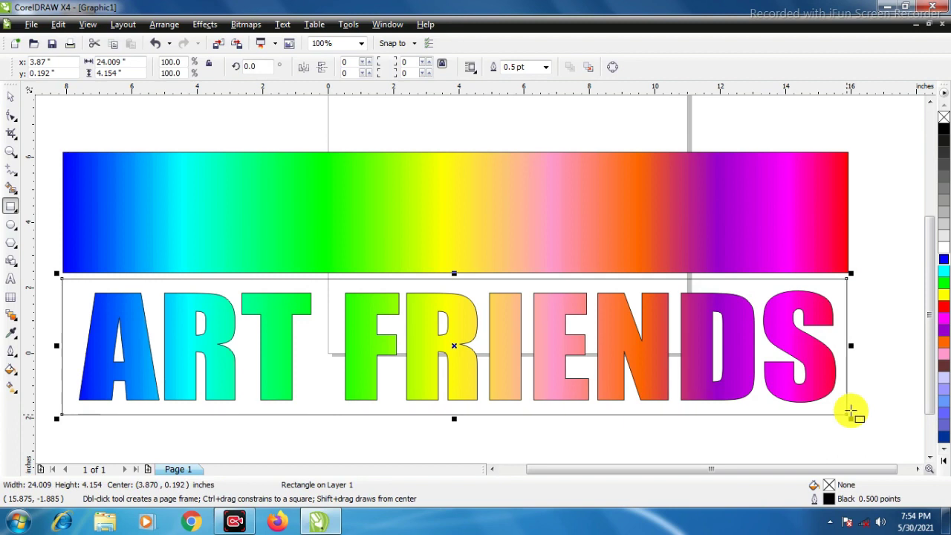
{"action": "left_click", "coordinate": [941, 127]}
{"action": "key", "text": "shift+Page_Down"}
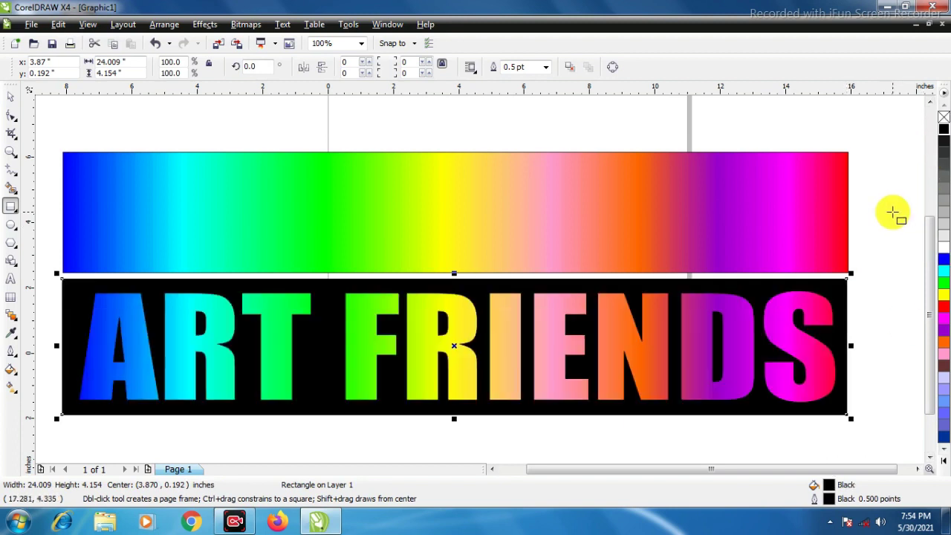
{"action": "left_click", "coordinate": [10, 97]}
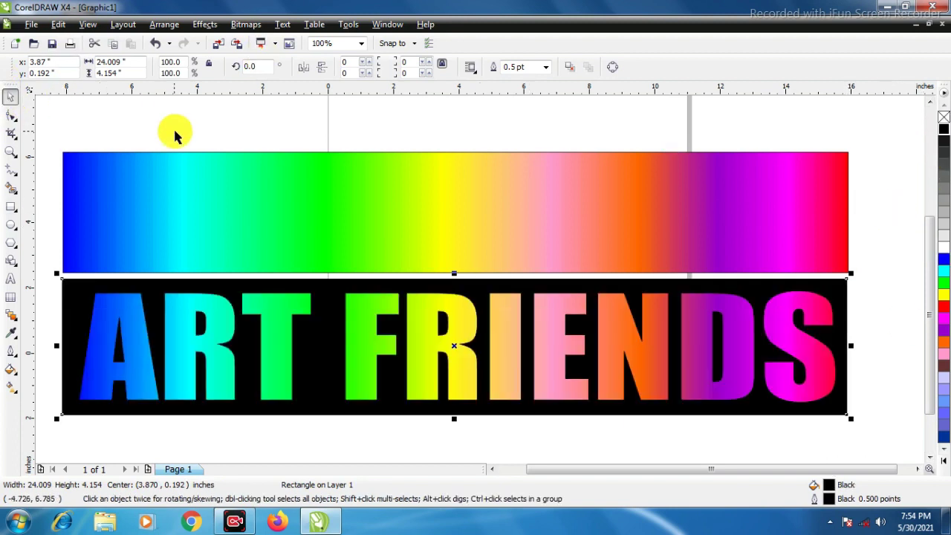
{"action": "left_click", "coordinate": [174, 131]}
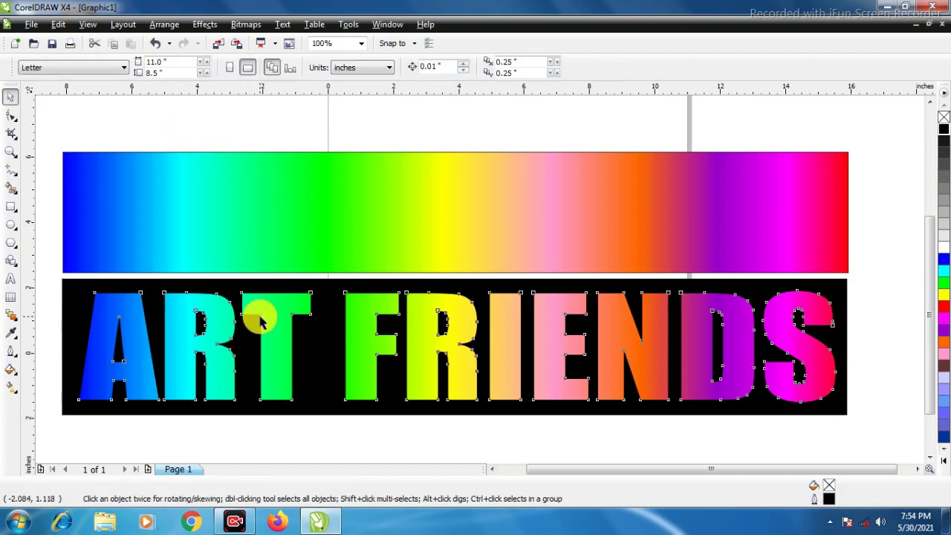
Step: Place a copy of the rainbow letters on the gradient rectangle and mirror that rectangle horizontally so its colours run in reverse
{"action": "left_click_drag", "start_coordinate": [260, 321], "coordinate": [246, 184]}
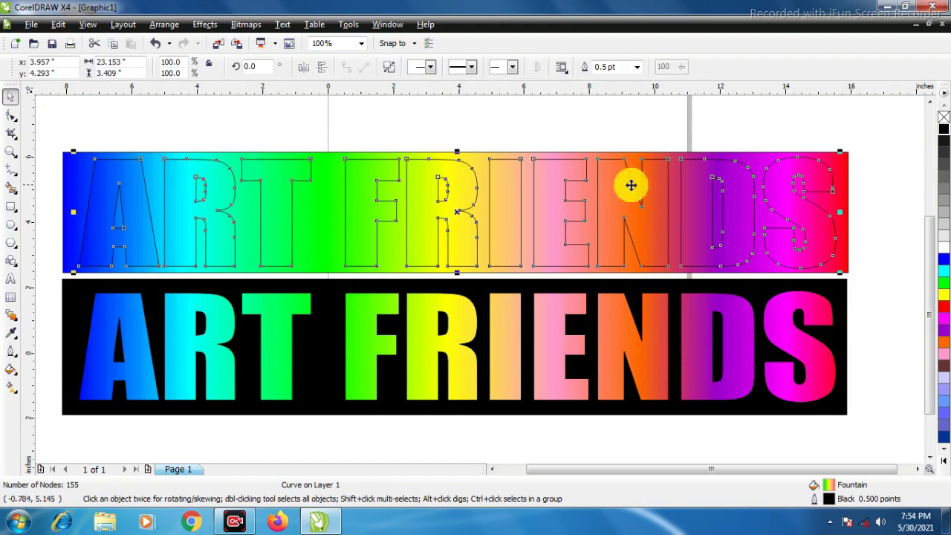
{"action": "left_click", "coordinate": [883, 203]}
{"action": "left_click", "coordinate": [840, 193]}
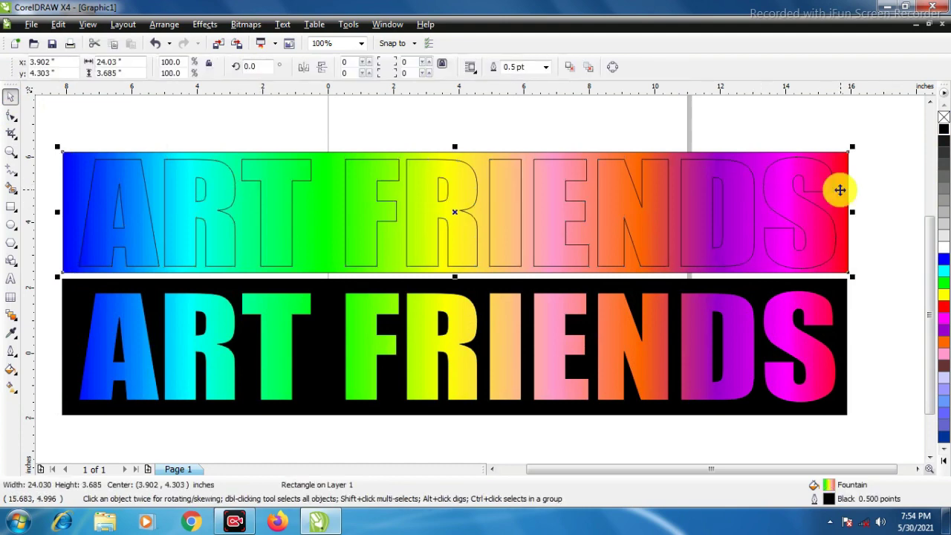
{"action": "left_click", "coordinate": [303, 66]}
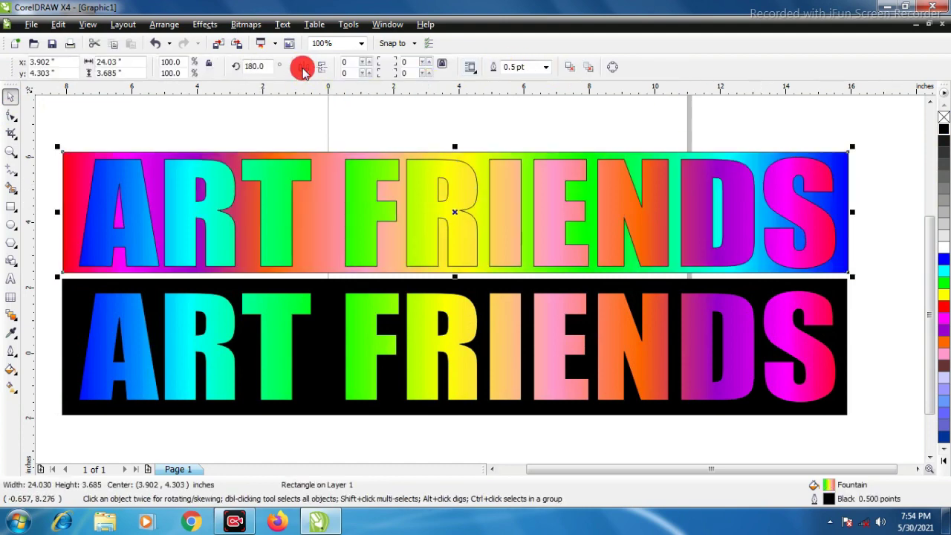
{"action": "left_click", "coordinate": [368, 130]}
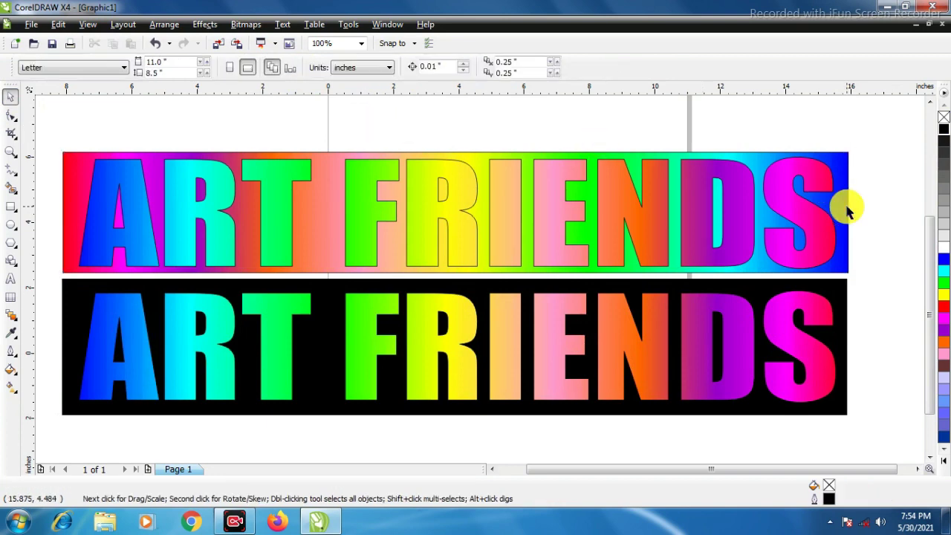